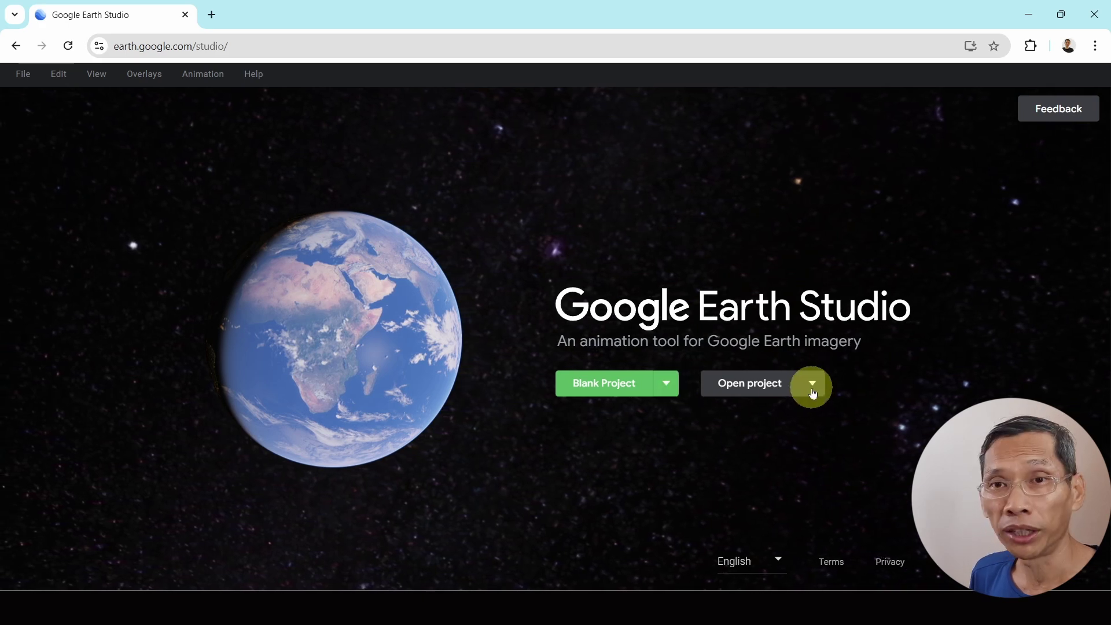
Browse the Quick Start templates and select Spiral
{"action": "left_click", "coordinate": [668, 385]}
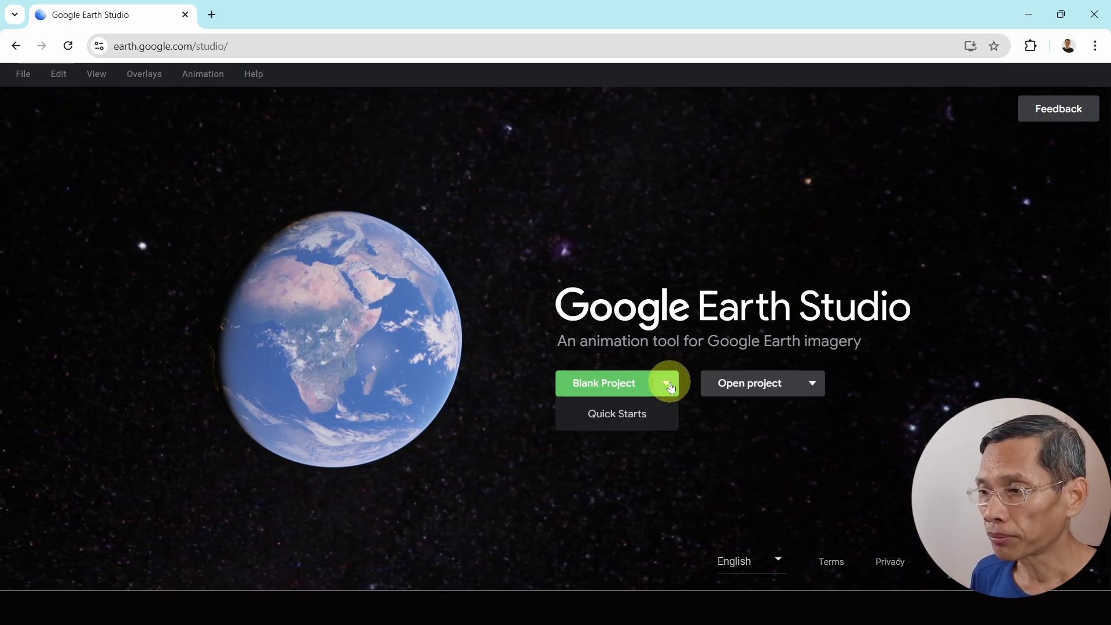
{"action": "left_click", "coordinate": [610, 426]}
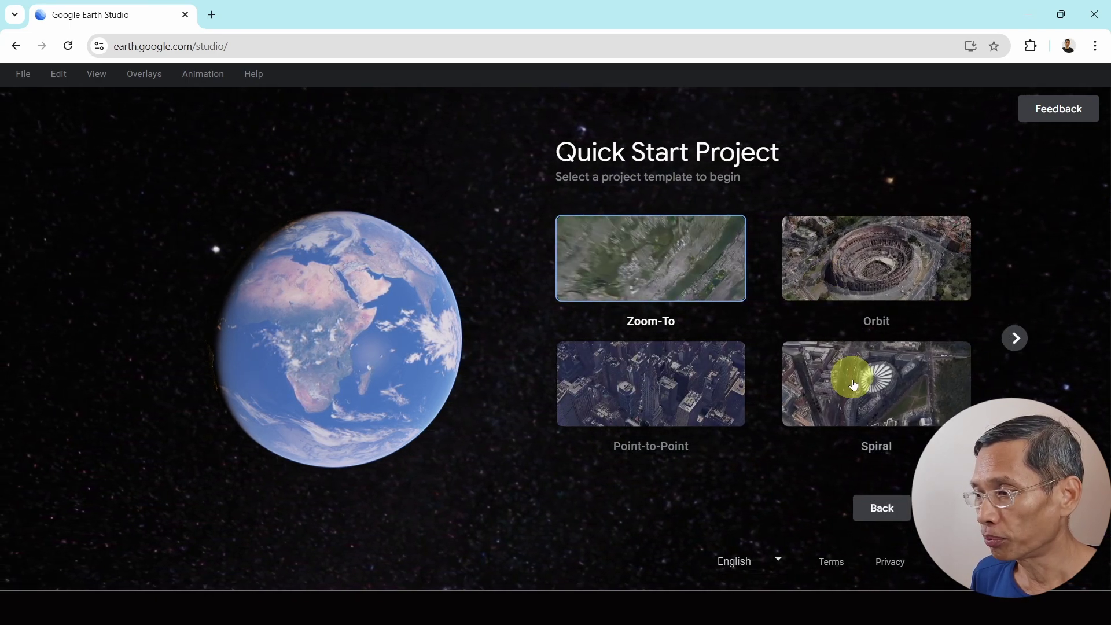
{"action": "left_click", "coordinate": [1021, 347]}
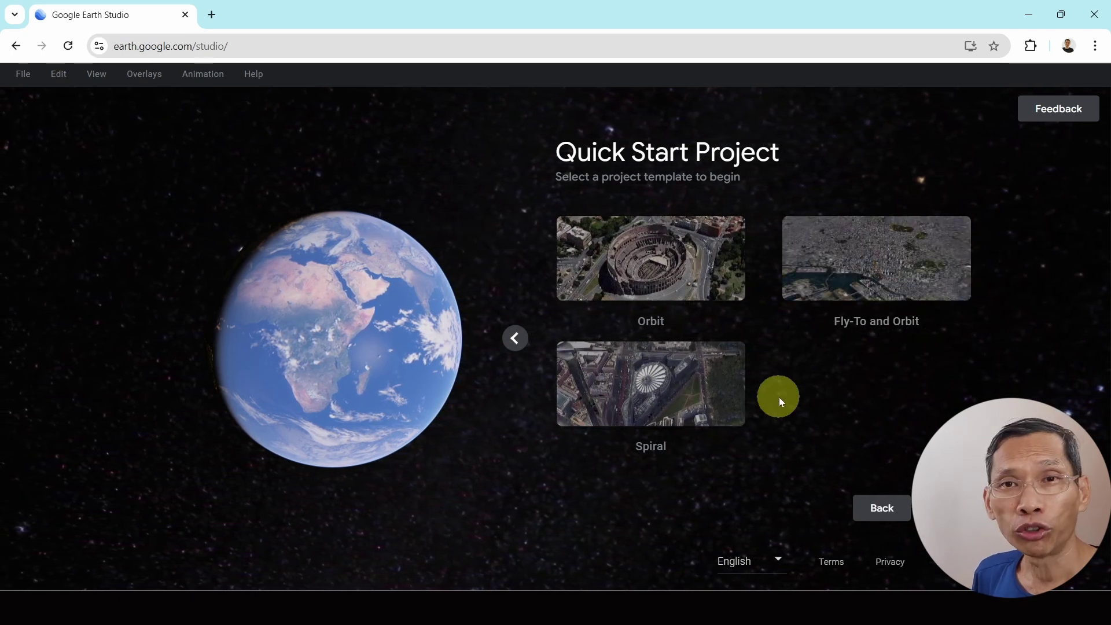
{"action": "left_click", "coordinate": [706, 377]}
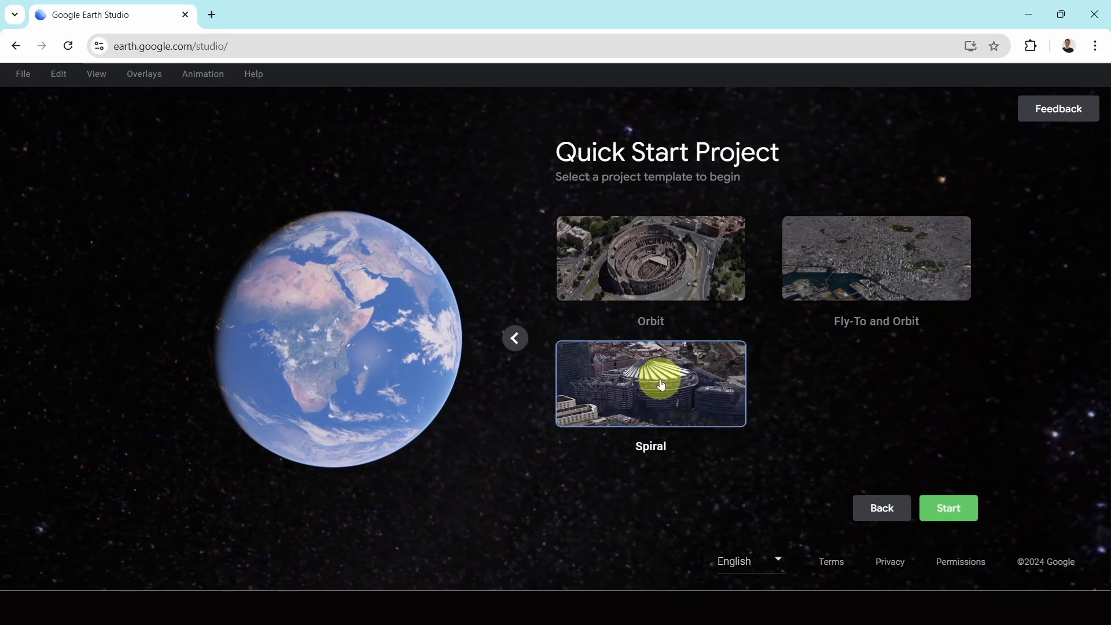
Start the Spiral project and pick 'Sydney Opera House, Sydney NSW, Australia' from the 'Sydney opera' search
{"action": "left_click", "coordinate": [941, 507]}
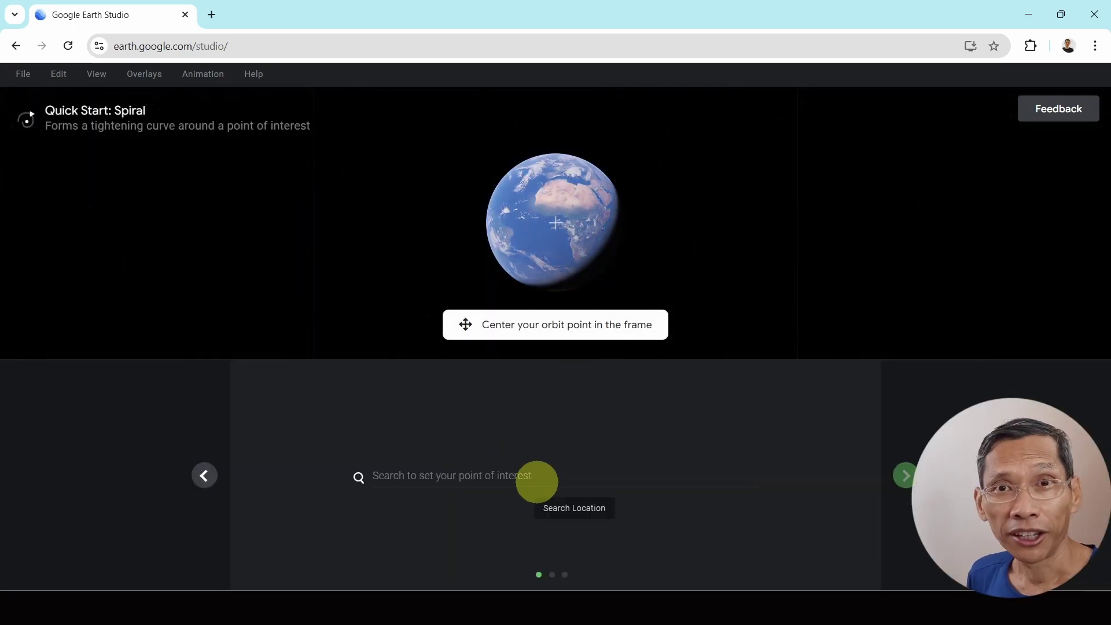
{"action": "left_click", "coordinate": [536, 482]}
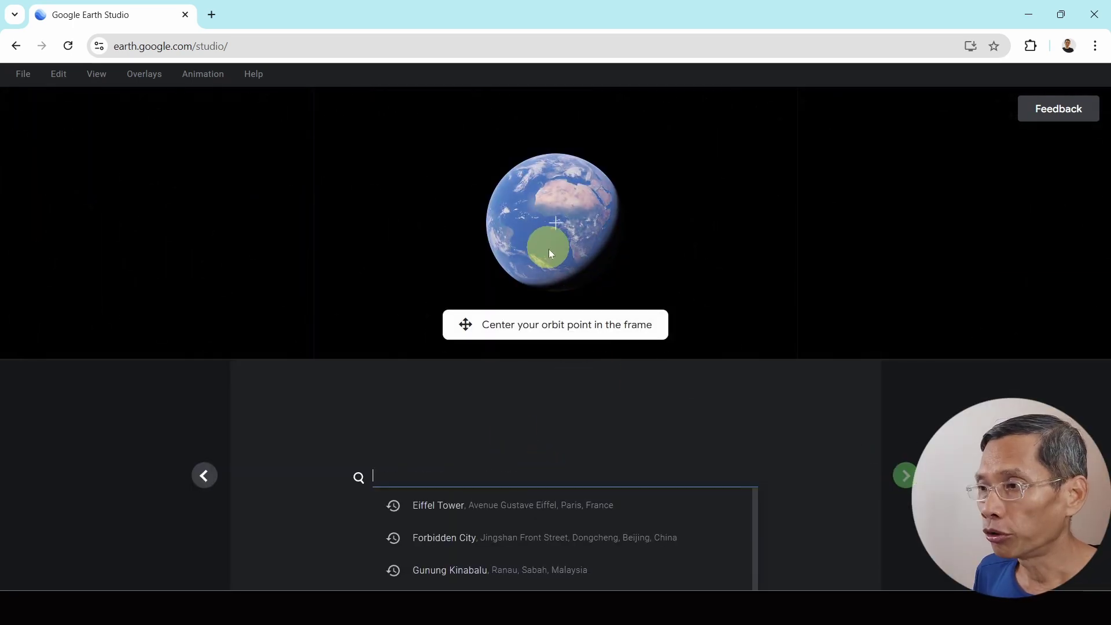
{"action": "mouse_move", "coordinate": [541, 245]}
{"action": "left_mouse_down"}
{"action": "mouse_move", "coordinate": [564, 237]}
{"action": "mouse_move", "coordinate": [518, 228]}
{"action": "mouse_move", "coordinate": [561, 241]}
{"action": "mouse_move", "coordinate": [543, 234]}
{"action": "left_mouse_up"}
{"action": "left_click_drag", "start_coordinate": [462, 469], "coordinate": [341, 460]}
{"action": "type", "text": "Sydney opera"}
{"action": "left_click", "coordinate": [460, 505]}
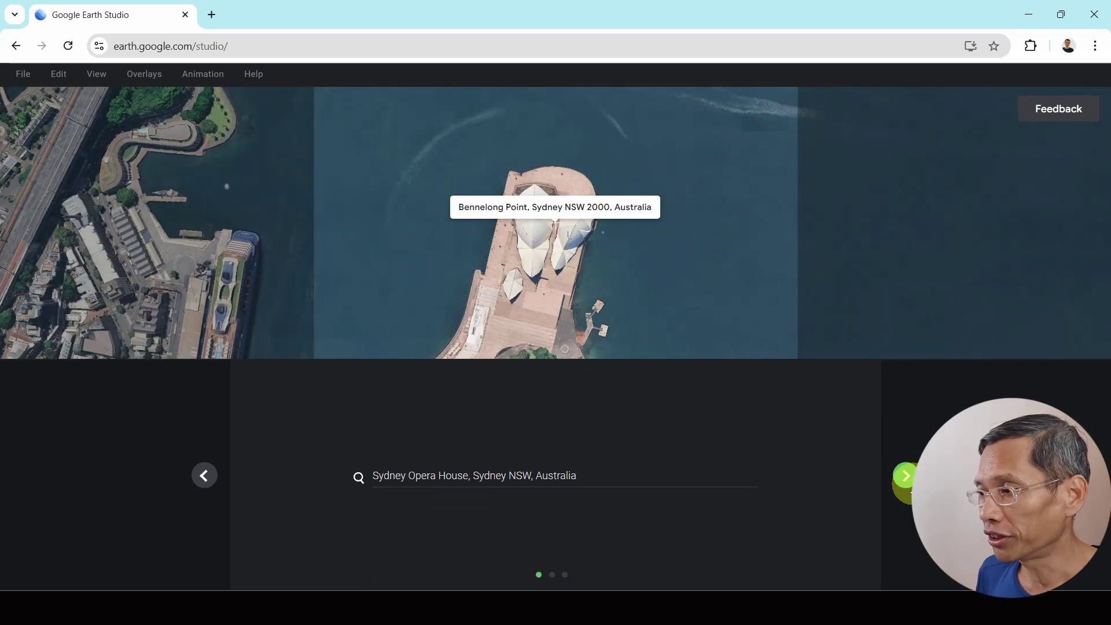
Pause the preview and set Radius Start to 1931 m and Altitude Start to 1014 m
{"action": "left_click", "coordinate": [904, 477]}
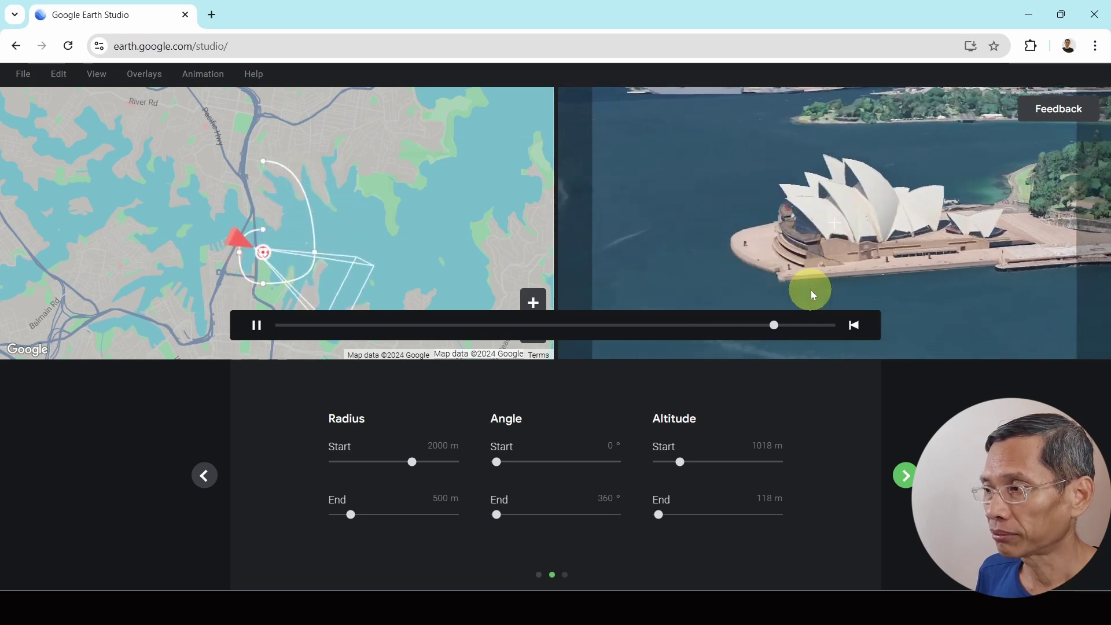
{"action": "left_click", "coordinate": [243, 318]}
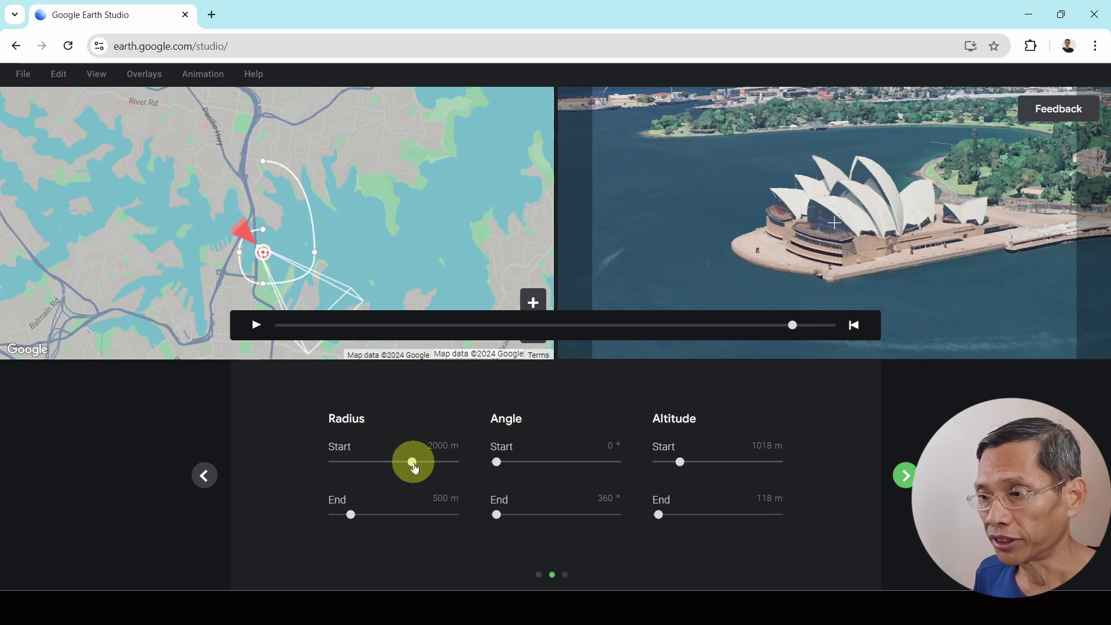
{"action": "left_click_drag", "start_coordinate": [414, 468], "coordinate": [409, 465]}
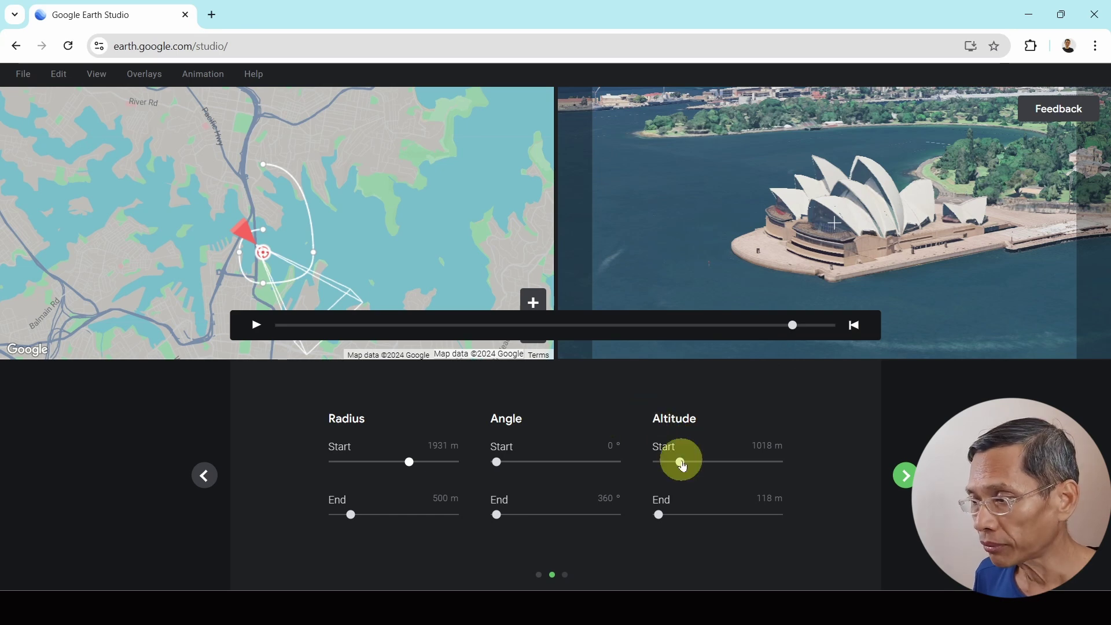
{"action": "left_click_drag", "start_coordinate": [682, 465], "coordinate": [681, 466]}
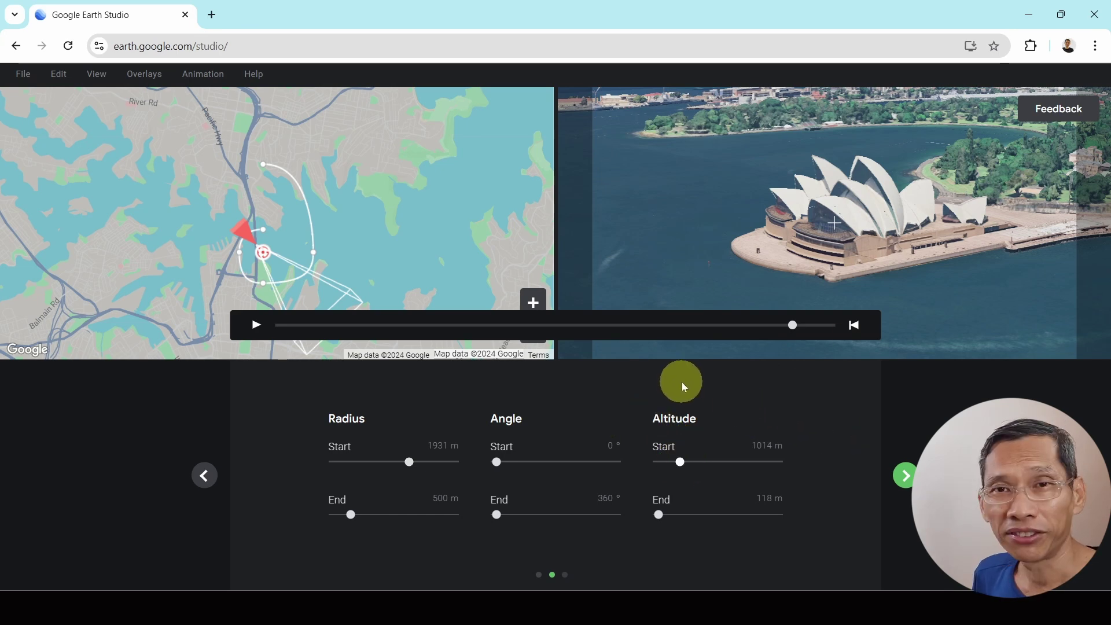
Change the animation duration from 25 s to 30 s and finish the Spiral setup
{"action": "left_click", "coordinate": [903, 472]}
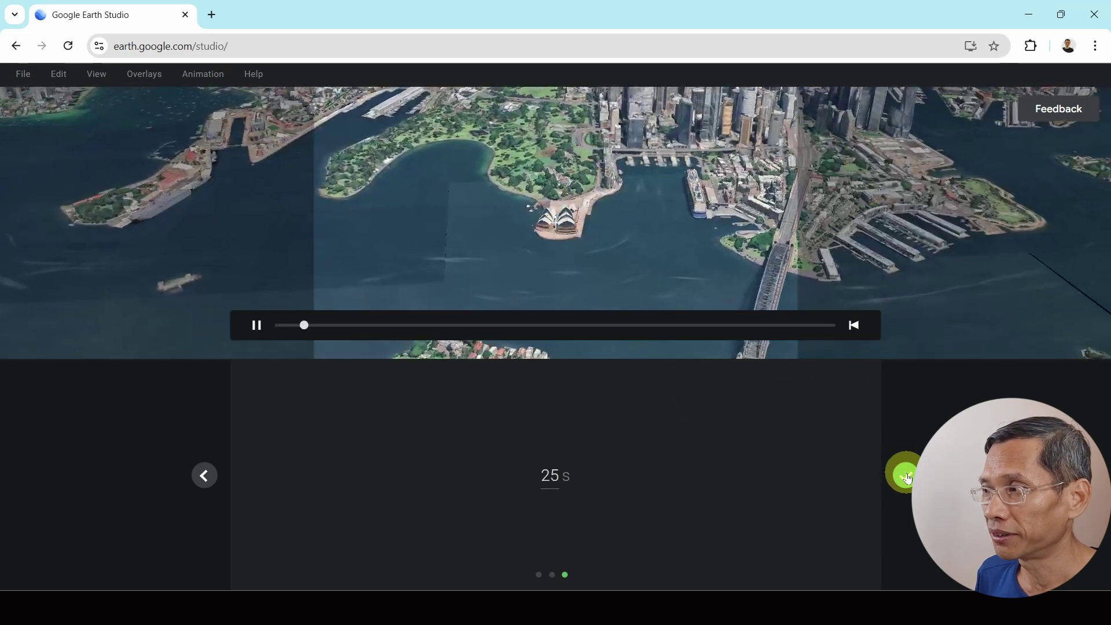
{"action": "left_click", "coordinate": [256, 333]}
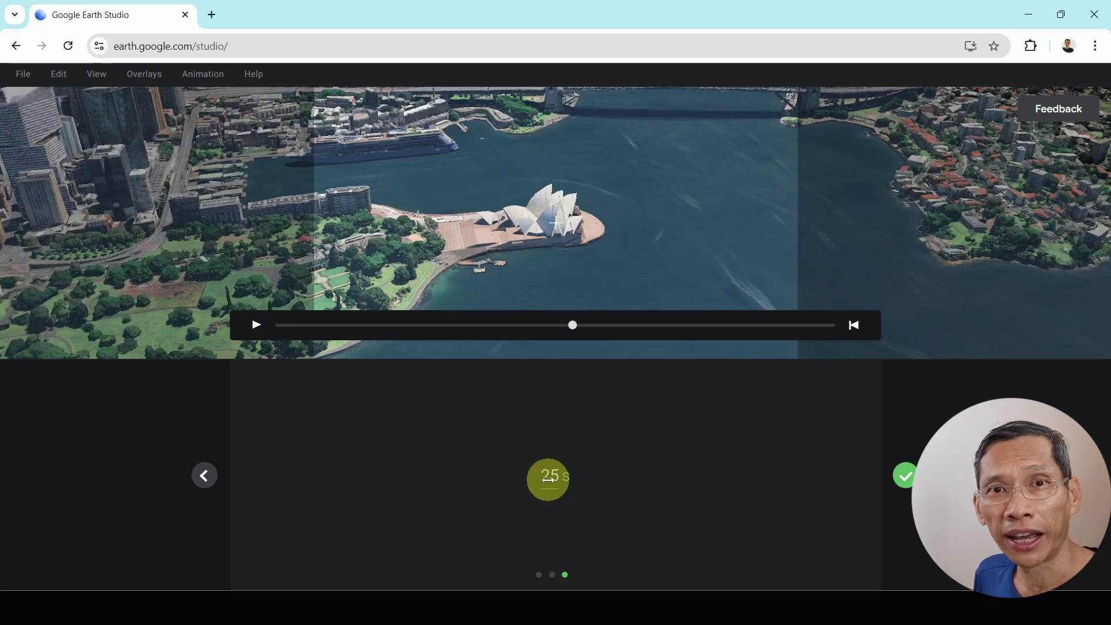
{"action": "left_click", "coordinate": [547, 477]}
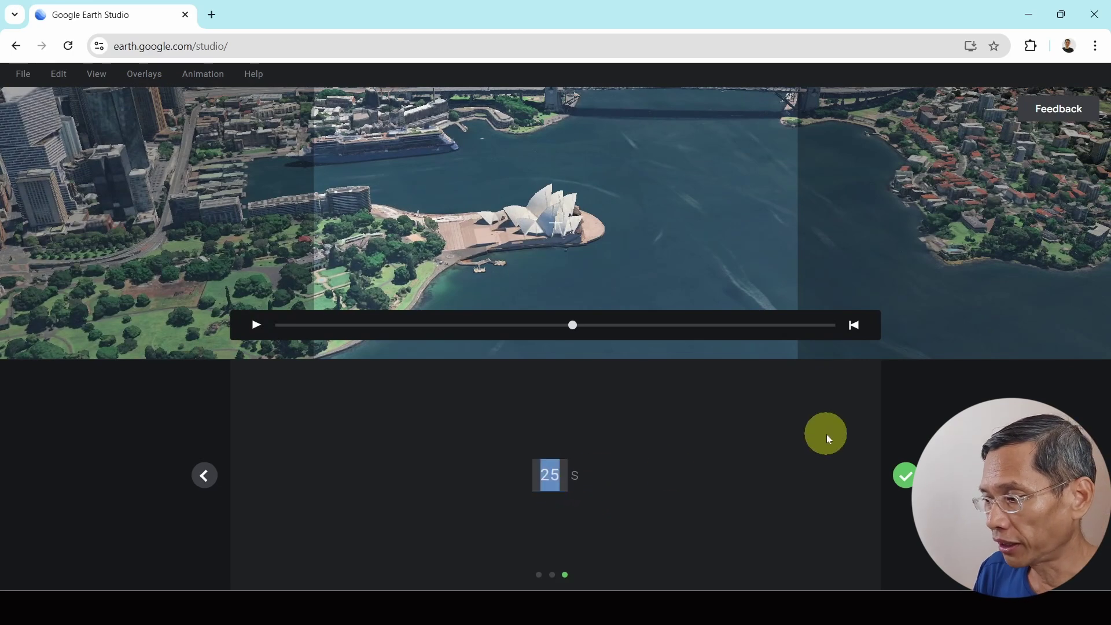
{"action": "type", "text": "30"}
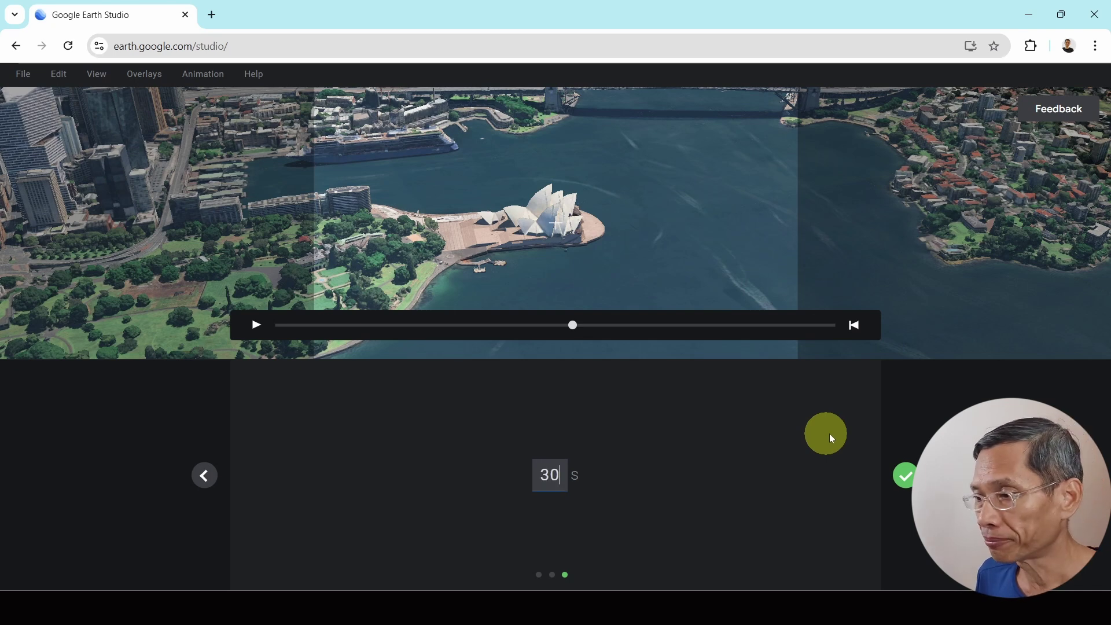
{"action": "left_click", "coordinate": [904, 475]}
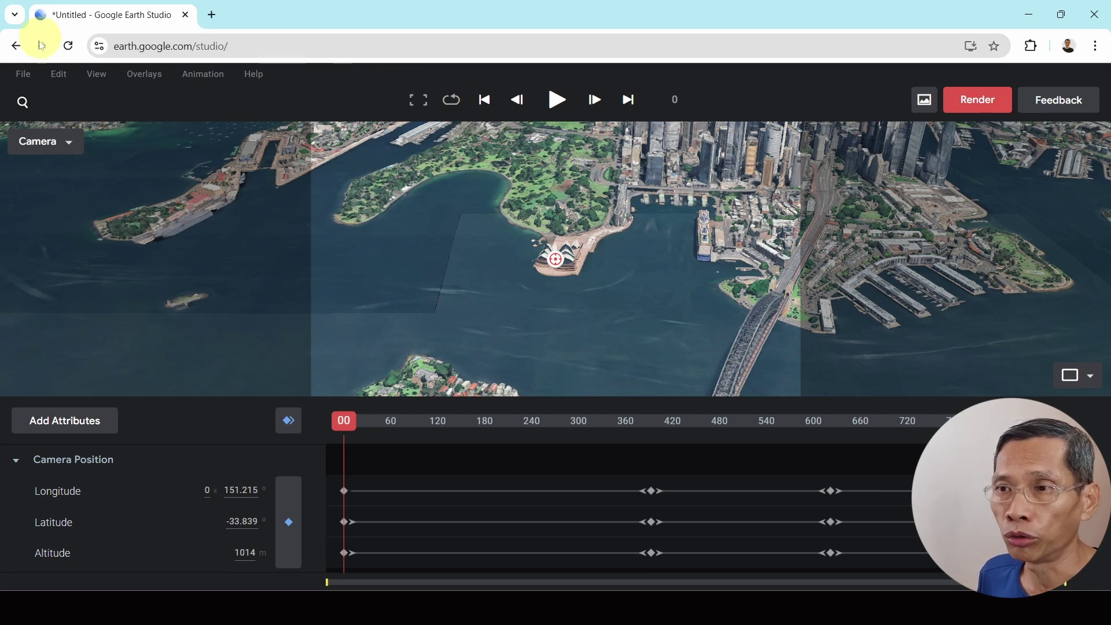
In Project Settings, set the Duration unit to Timecode and Frame Rate to 60 FPS, leaving keyframe scaling off
{"action": "left_click", "coordinate": [24, 78]}
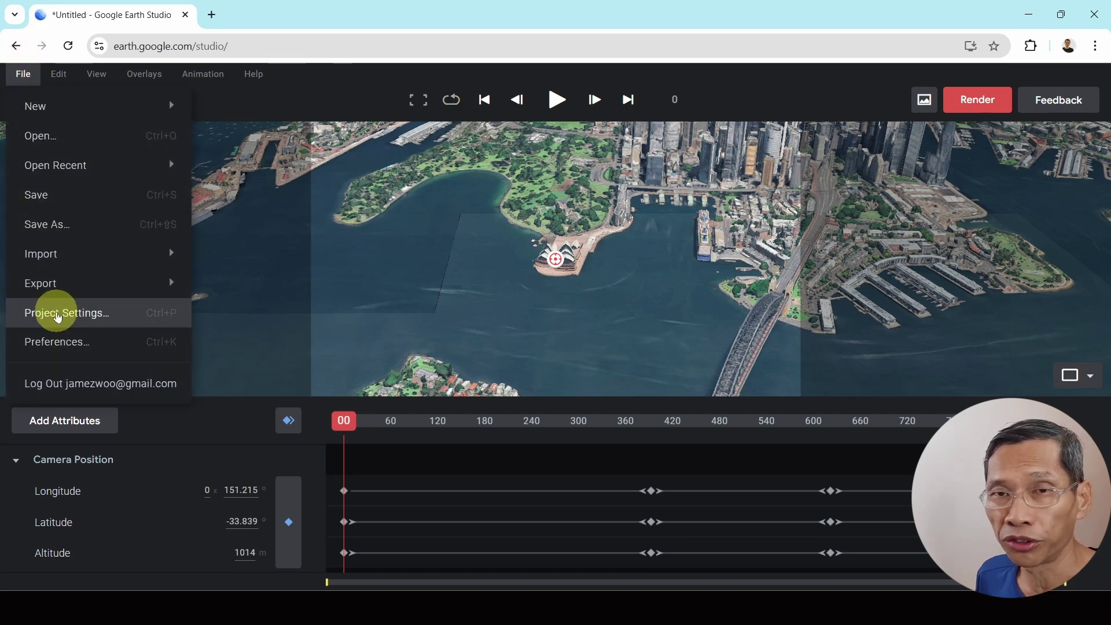
{"action": "left_click", "coordinate": [58, 317]}
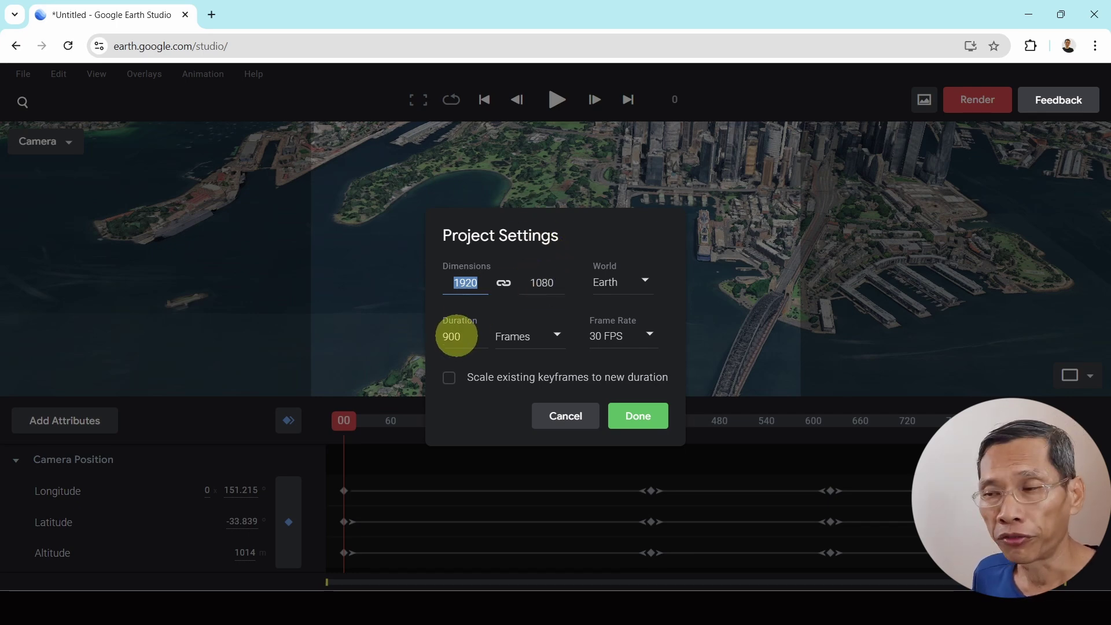
{"action": "left_click", "coordinate": [558, 337]}
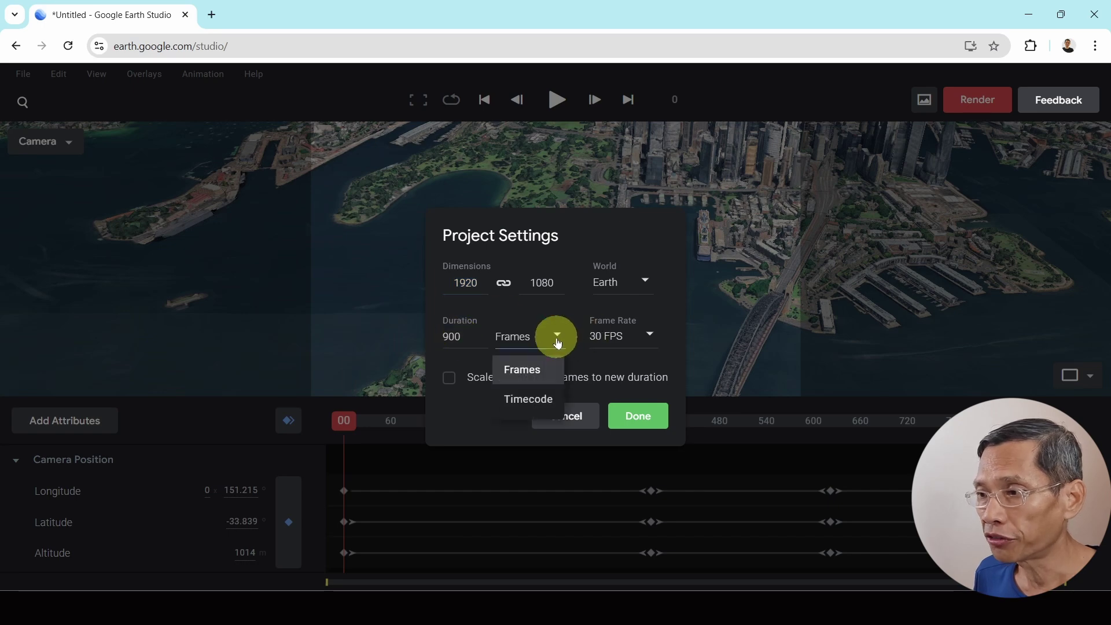
{"action": "left_click", "coordinate": [532, 395]}
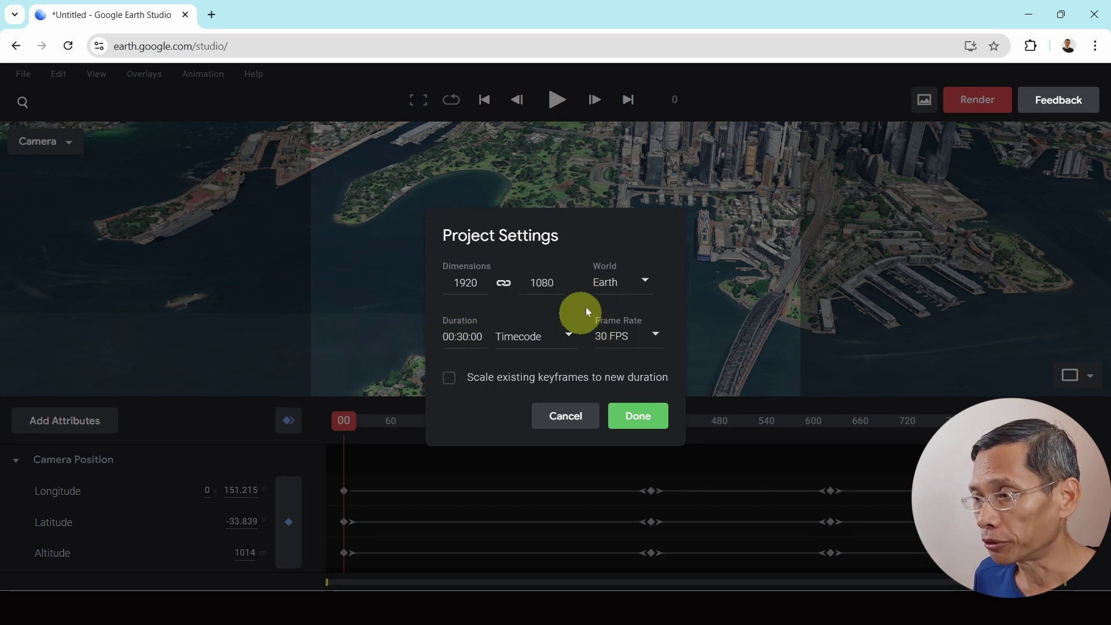
{"action": "left_click", "coordinate": [652, 336]}
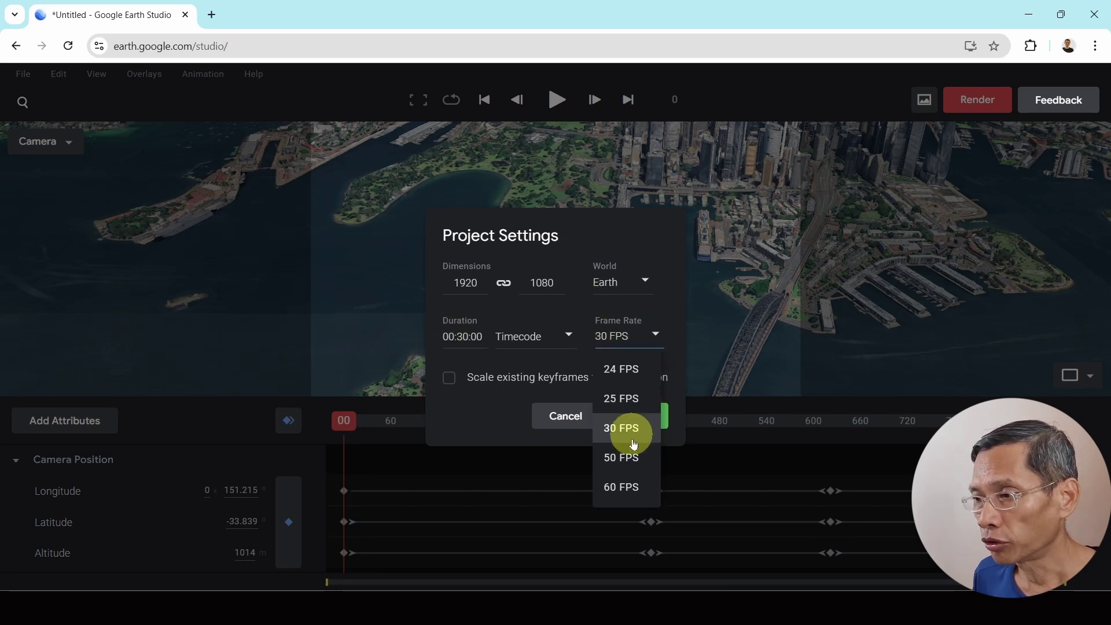
{"action": "left_click", "coordinate": [634, 488]}
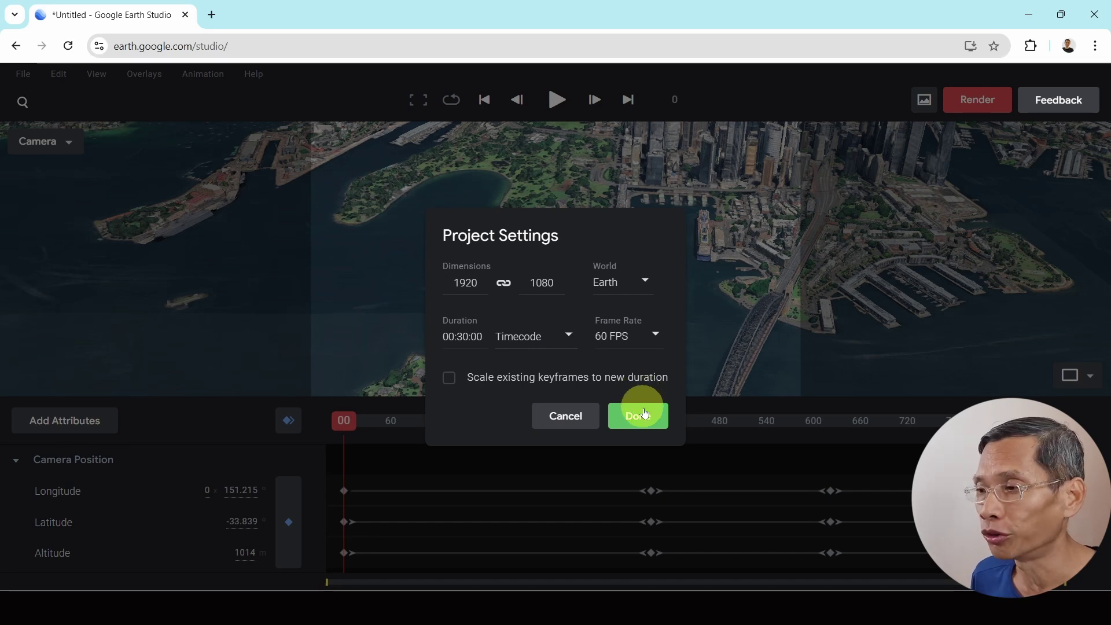
{"action": "left_click", "coordinate": [480, 382]}
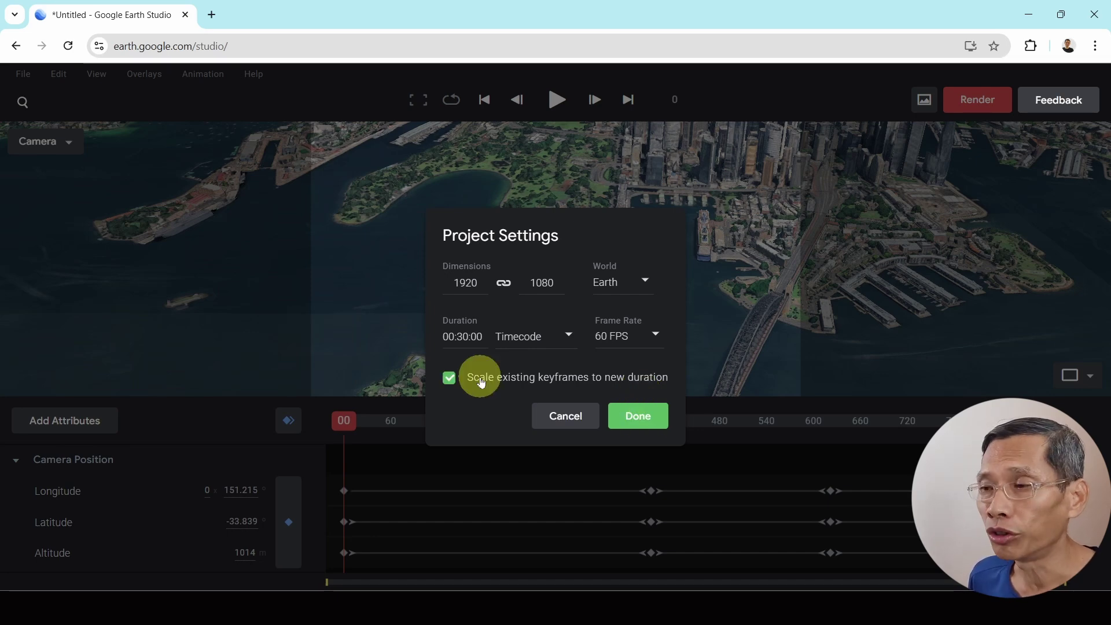
{"action": "left_click", "coordinate": [448, 382]}
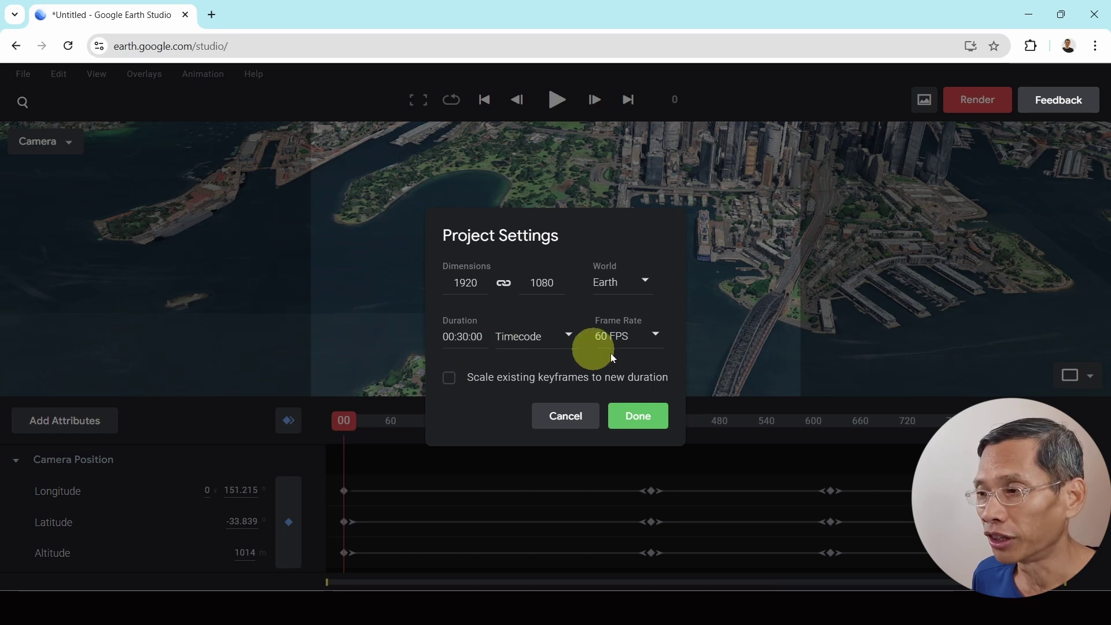
{"action": "left_click", "coordinate": [648, 415]}
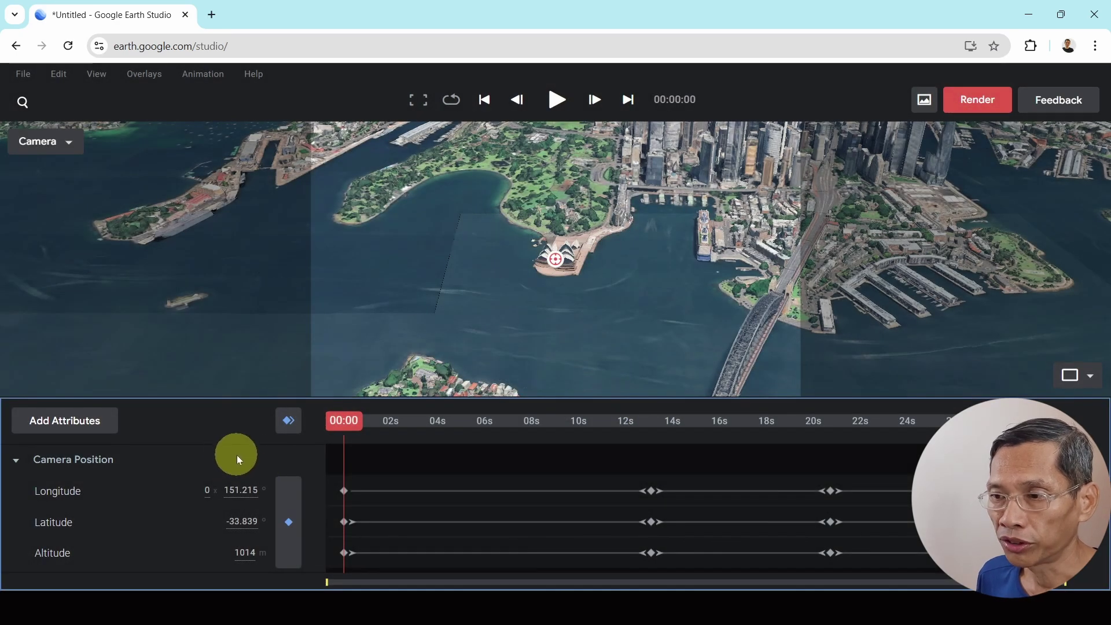
Scroll down through the camera attributes, previewing the camera at about 15 seconds
{"action": "scroll", "coordinate": [238, 456], "scroll_direction": "down", "scroll_amount": 1}
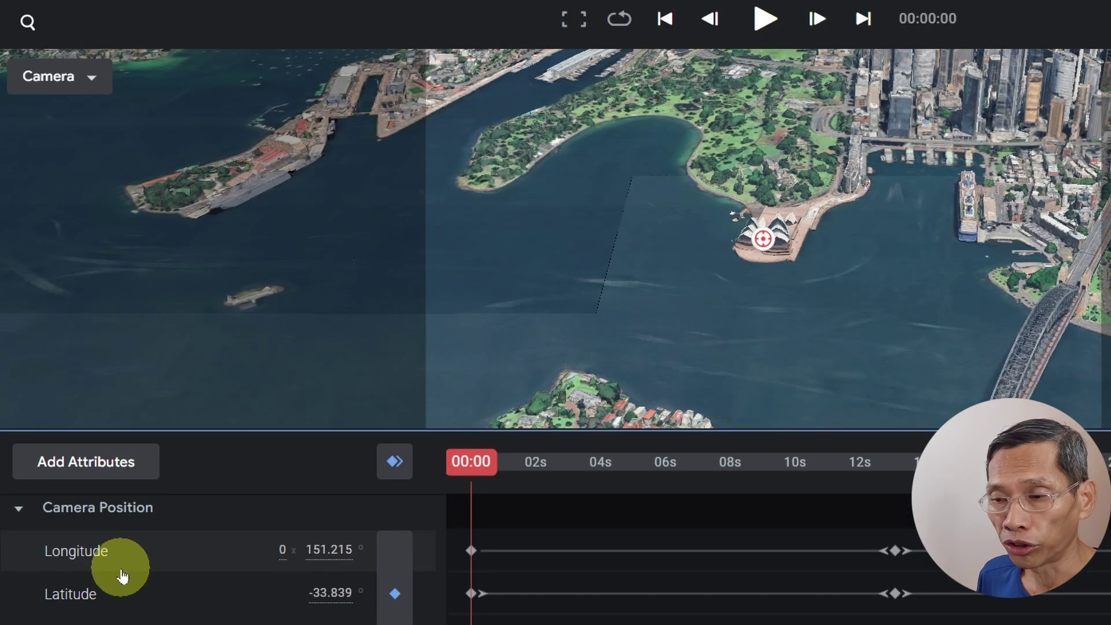
{"action": "scroll", "coordinate": [174, 579], "scroll_direction": "down", "scroll_amount": 3}
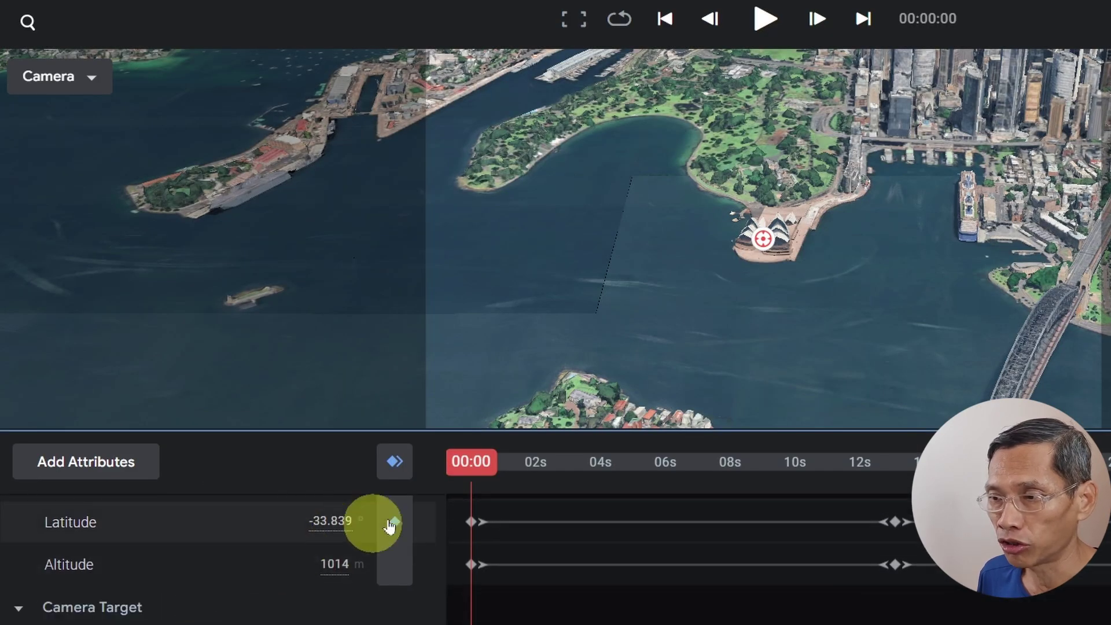
{"action": "left_click_drag", "start_coordinate": [471, 462], "coordinate": [427, 509]}
{"action": "scroll", "coordinate": [148, 495], "scroll_direction": "down", "scroll_amount": 3}
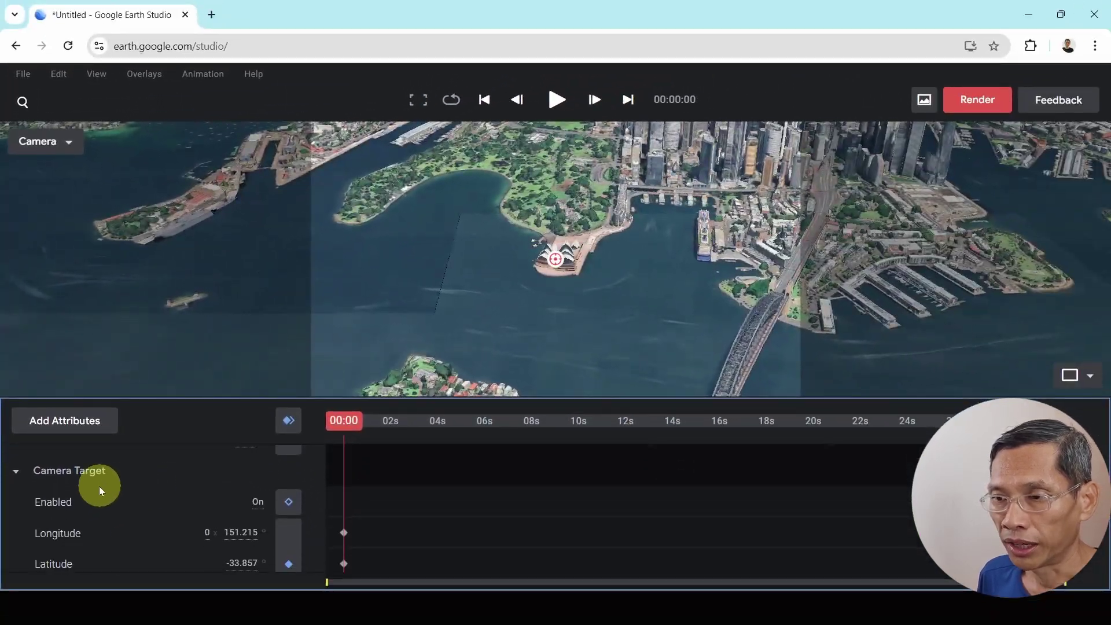
{"action": "scroll", "coordinate": [99, 502], "scroll_direction": "down", "scroll_amount": 2}
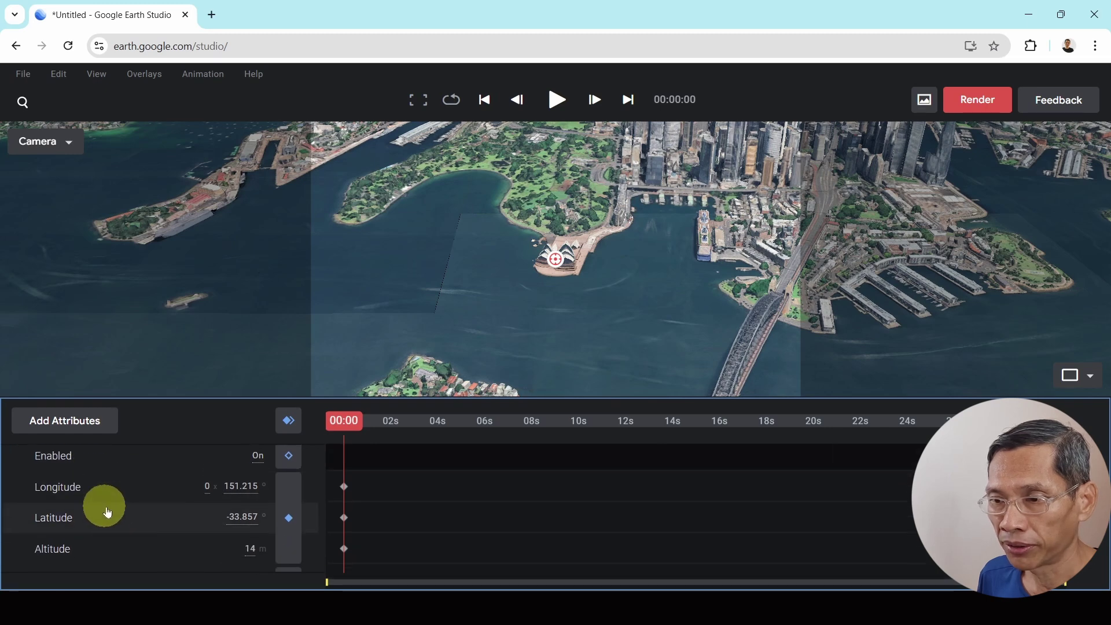
{"action": "scroll", "coordinate": [111, 513], "scroll_direction": "down", "scroll_amount": 1}
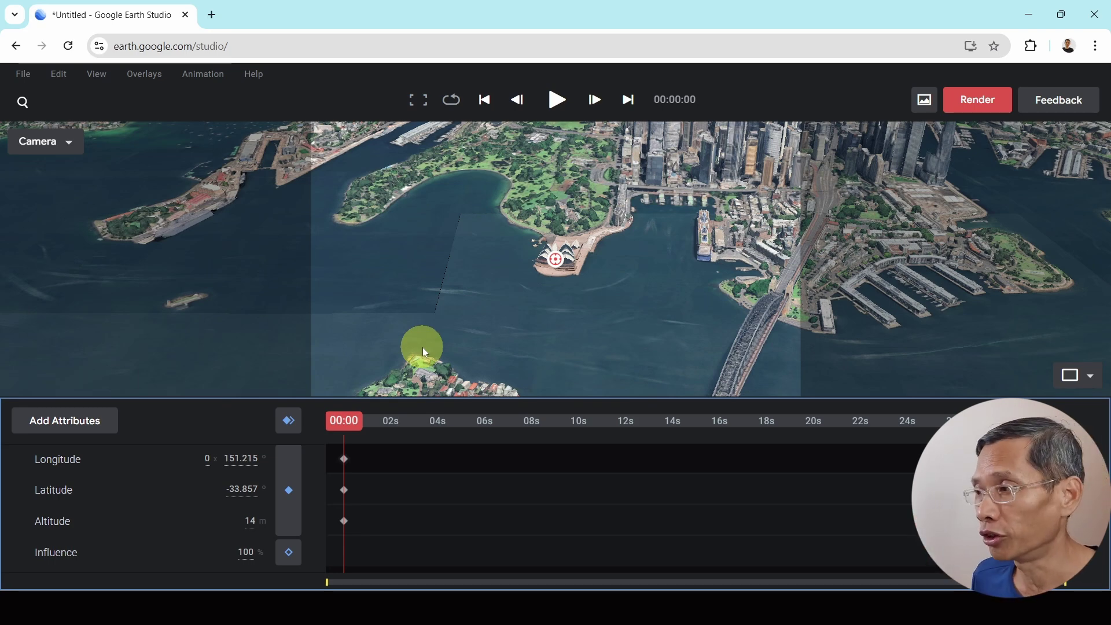
{"action": "scroll", "coordinate": [463, 509], "scroll_direction": "down", "scroll_amount": 3}
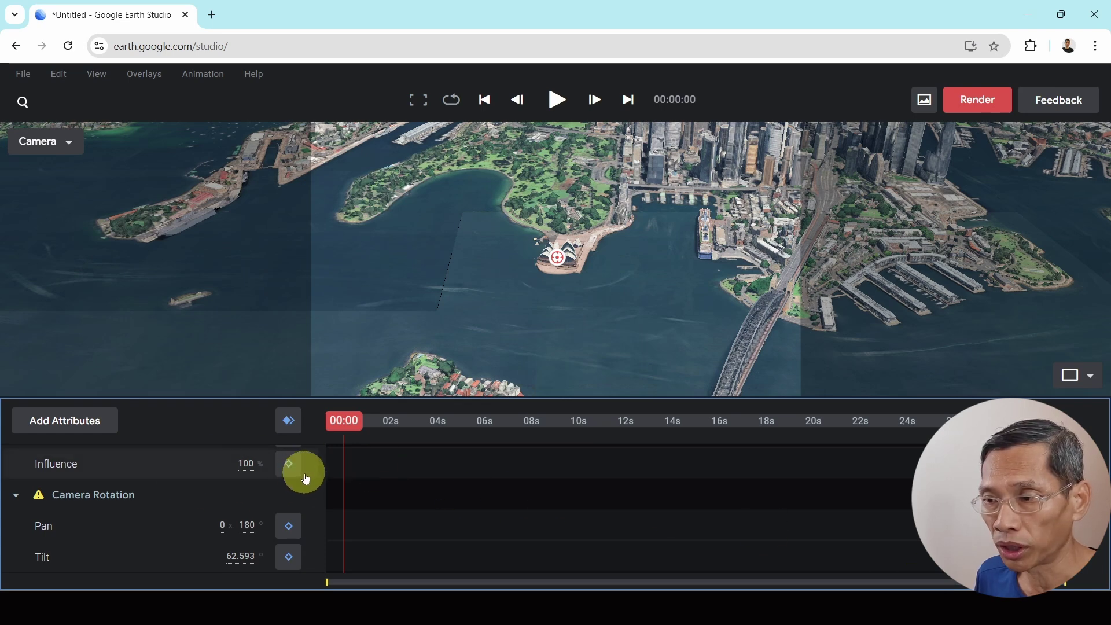
{"action": "scroll", "coordinate": [139, 523], "scroll_direction": "down", "scroll_amount": 1}
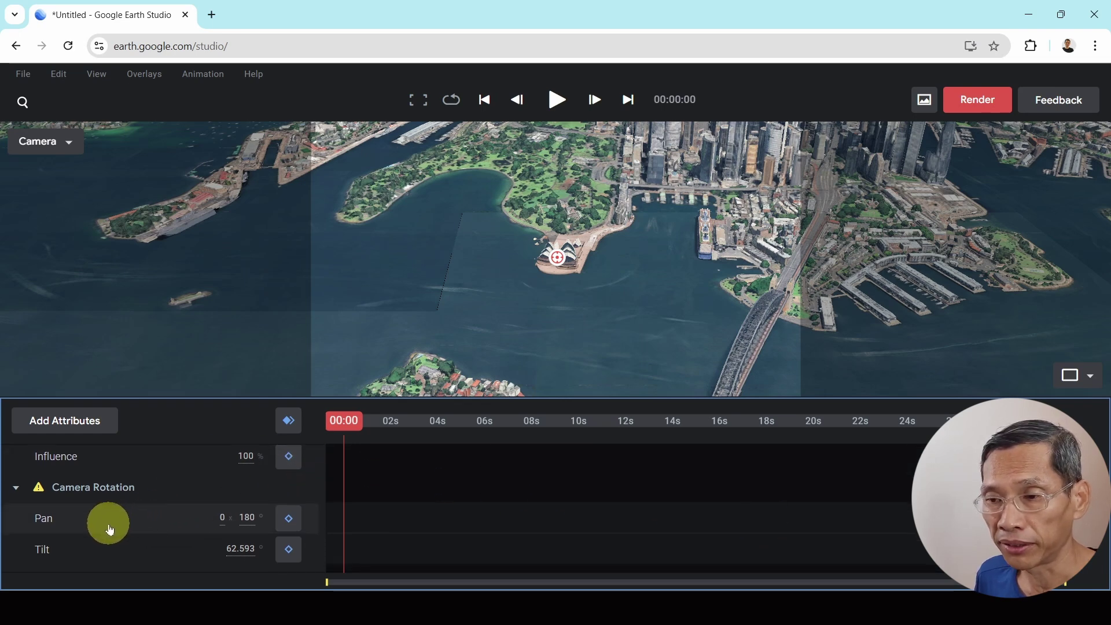
In the Add Attributes checklist, tick Ocean Overlay, Clouds and 3D Buildings, then confirm
{"action": "left_click", "coordinate": [51, 425]}
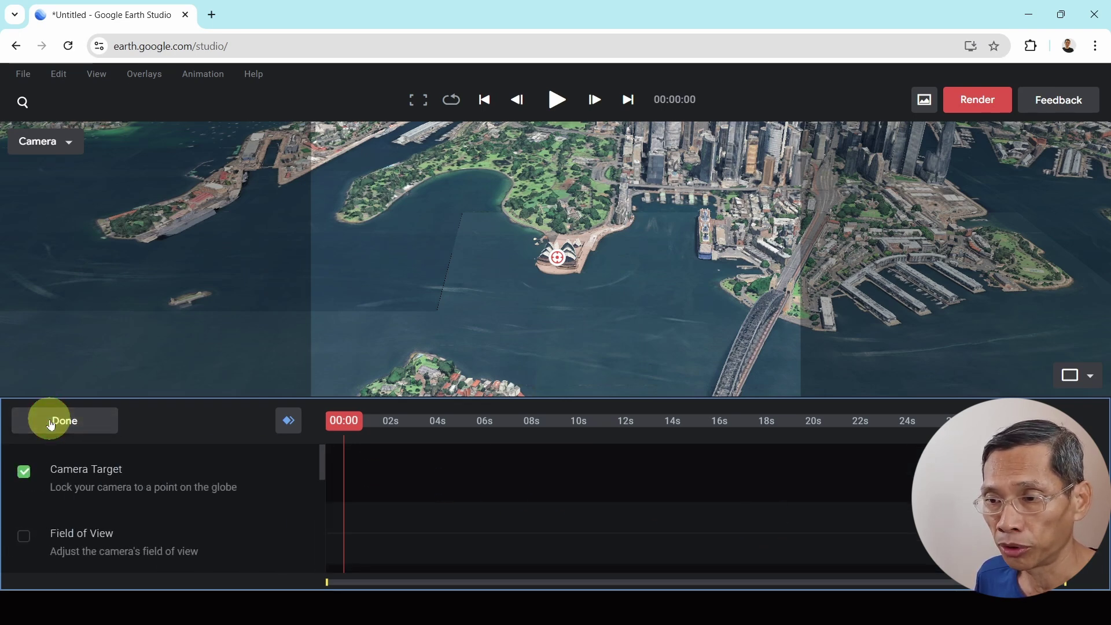
{"action": "scroll", "coordinate": [107, 457], "scroll_direction": "down", "scroll_amount": 1}
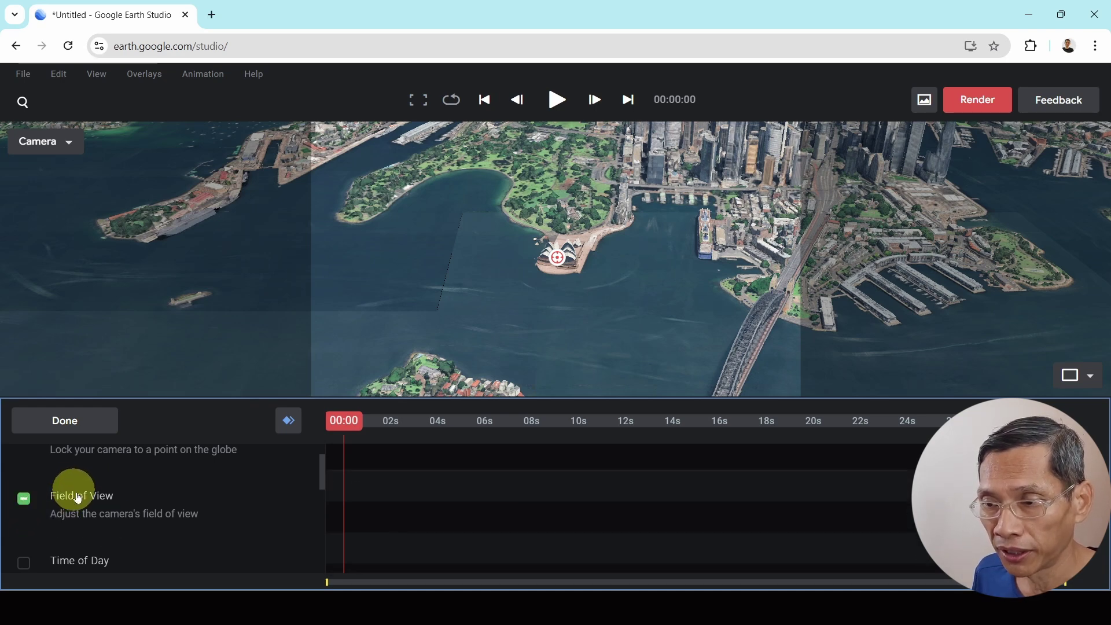
{"action": "scroll", "coordinate": [26, 503], "scroll_direction": "down", "scroll_amount": 2}
{"action": "scroll", "coordinate": [67, 494], "scroll_direction": "down", "scroll_amount": 2}
{"action": "scroll", "coordinate": [213, 481], "scroll_direction": "down", "scroll_amount": 1}
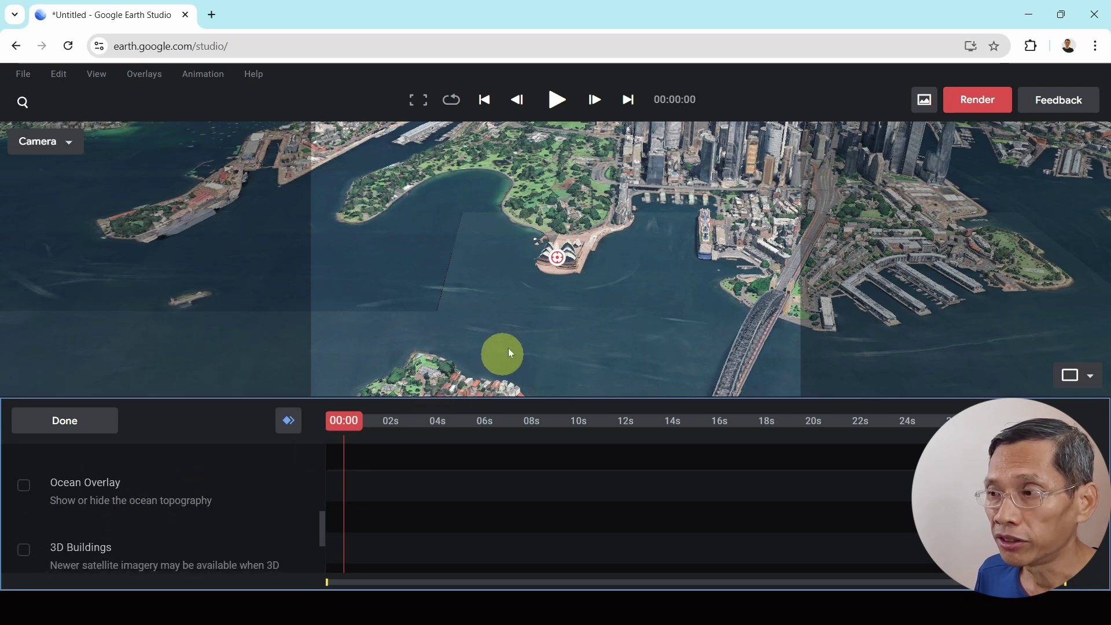
{"action": "left_click", "coordinate": [24, 486]}
{"action": "scroll", "coordinate": [125, 498], "scroll_direction": "up", "scroll_amount": 1}
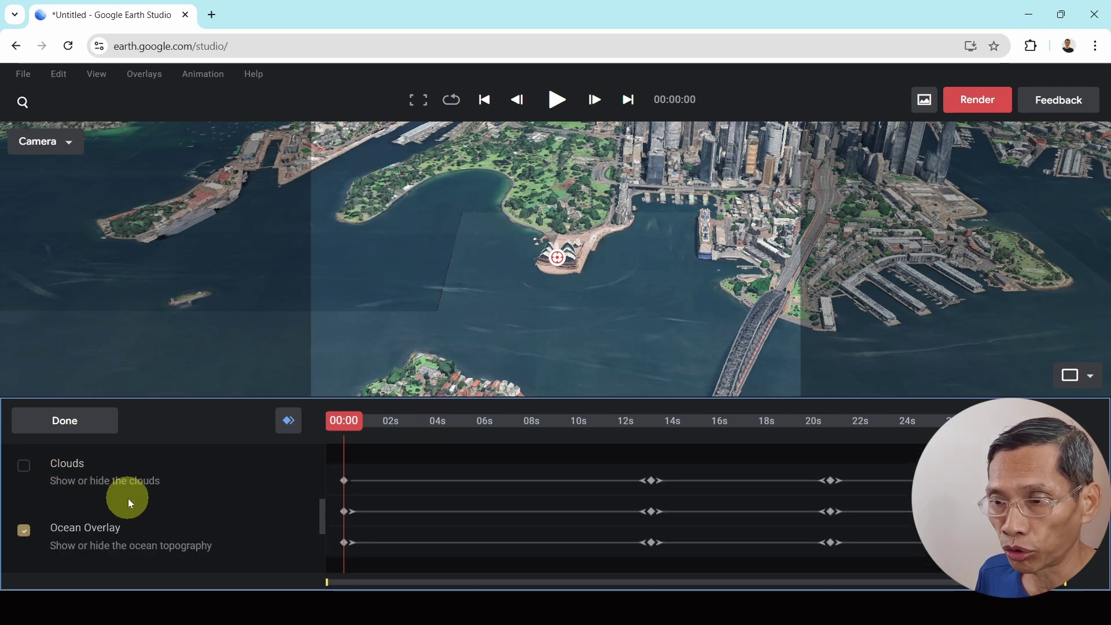
{"action": "left_click", "coordinate": [24, 475]}
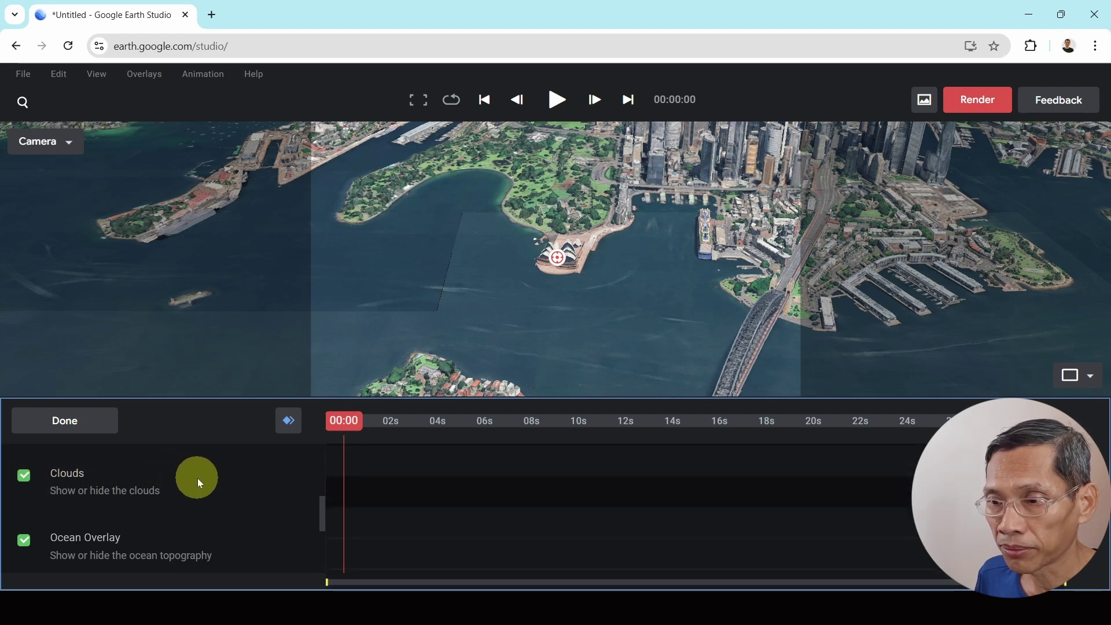
{"action": "scroll", "coordinate": [127, 543], "scroll_direction": "down", "scroll_amount": 3}
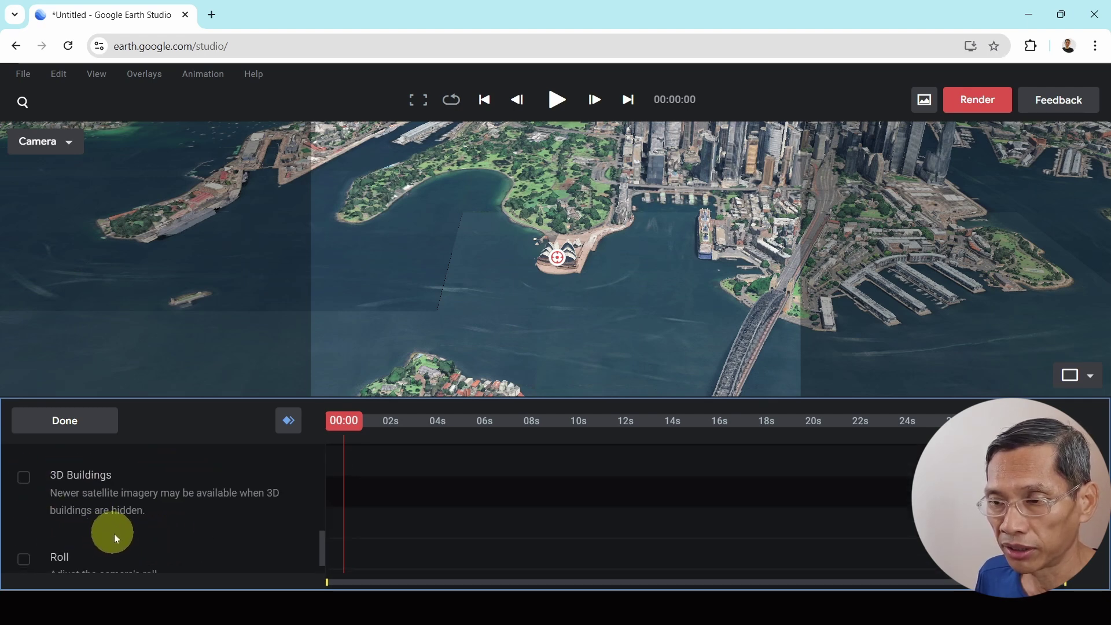
{"action": "left_click", "coordinate": [24, 477]}
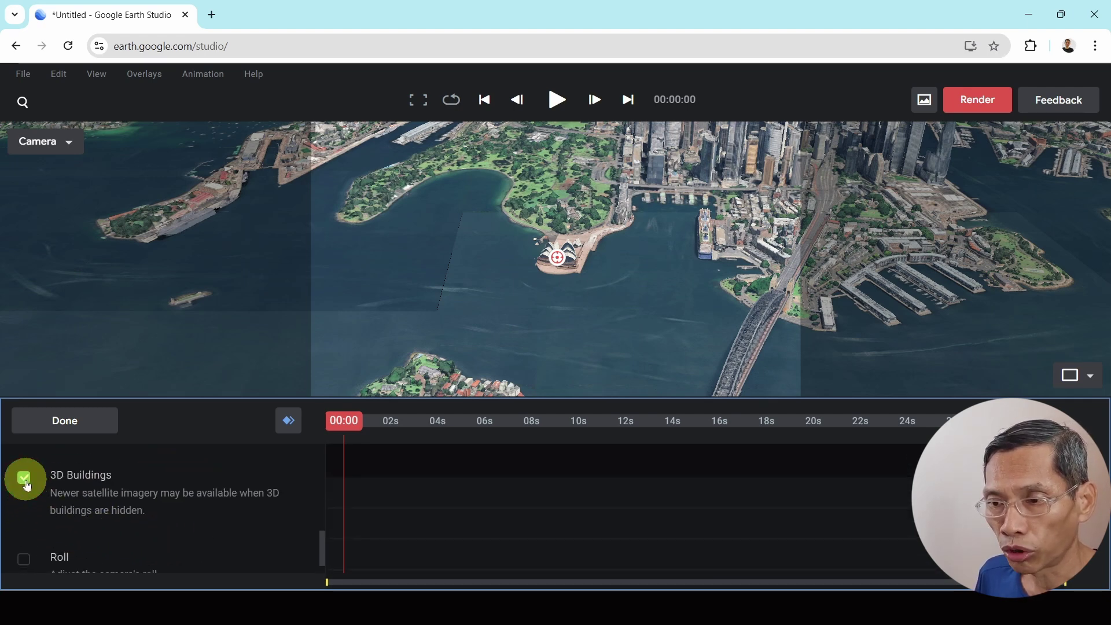
{"action": "scroll", "coordinate": [196, 477], "scroll_direction": "down", "scroll_amount": 1}
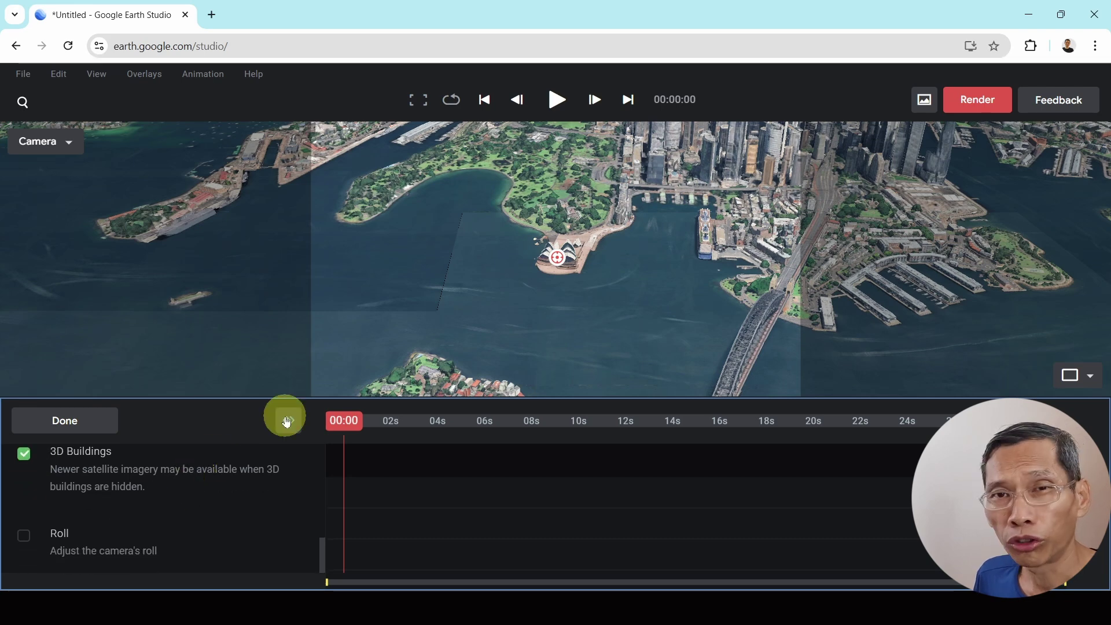
{"action": "scroll", "coordinate": [203, 495], "scroll_direction": "up", "scroll_amount": 5}
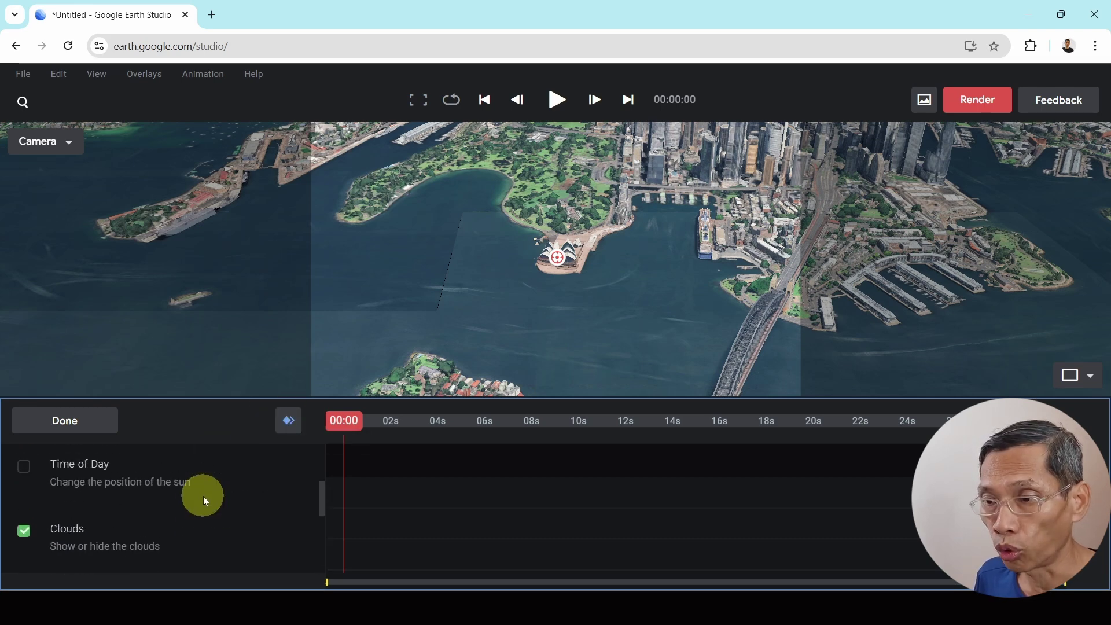
{"action": "scroll", "coordinate": [200, 465], "scroll_direction": "up", "scroll_amount": 2}
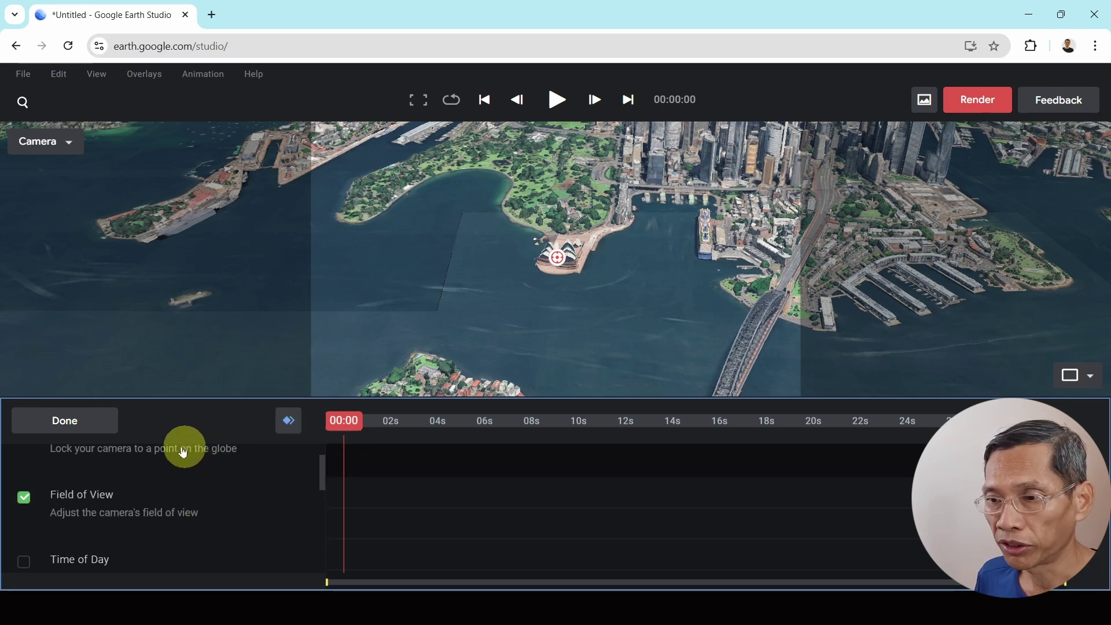
{"action": "left_click", "coordinate": [68, 421]}
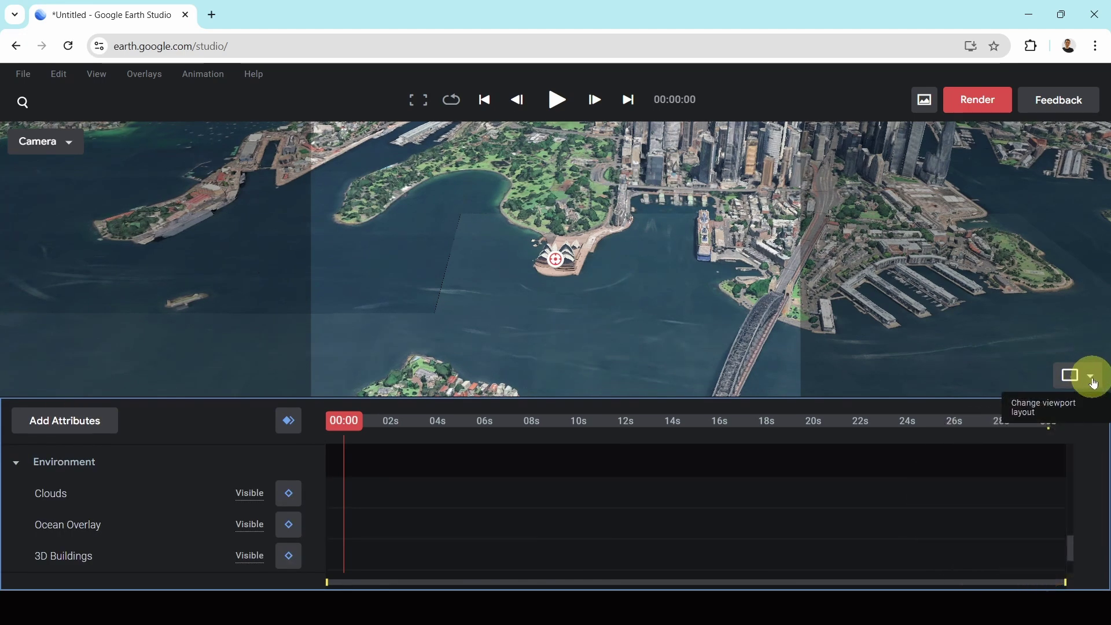
Switch to the split Top/Camera viewport layout and play the animation
{"action": "left_click", "coordinate": [1091, 379]}
{"action": "left_click", "coordinate": [1075, 441]}
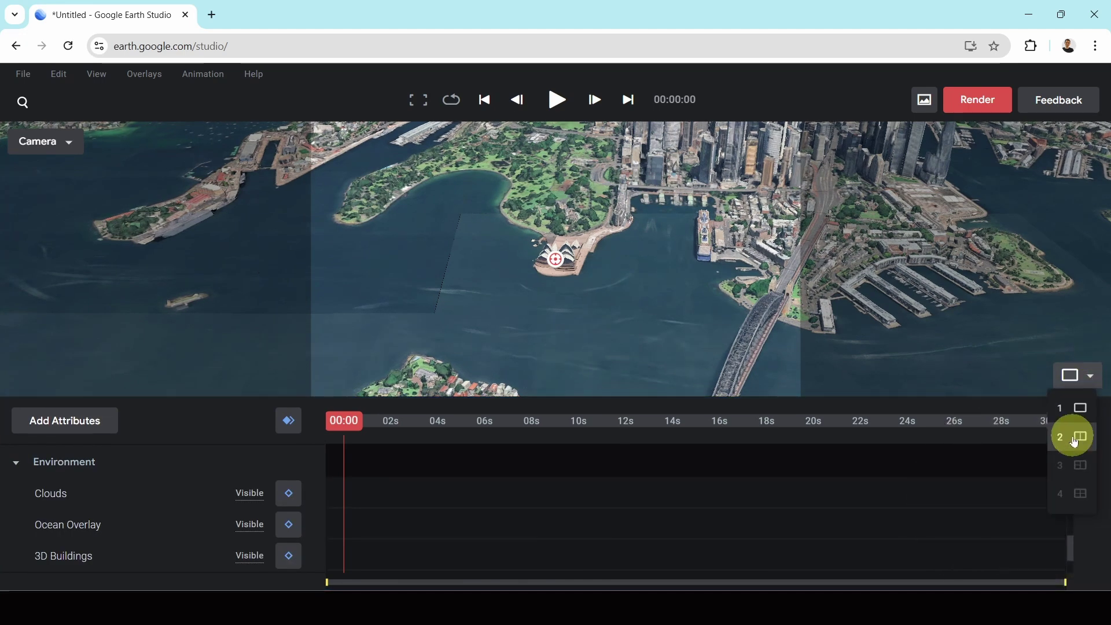
{"action": "left_click", "coordinate": [1074, 442]}
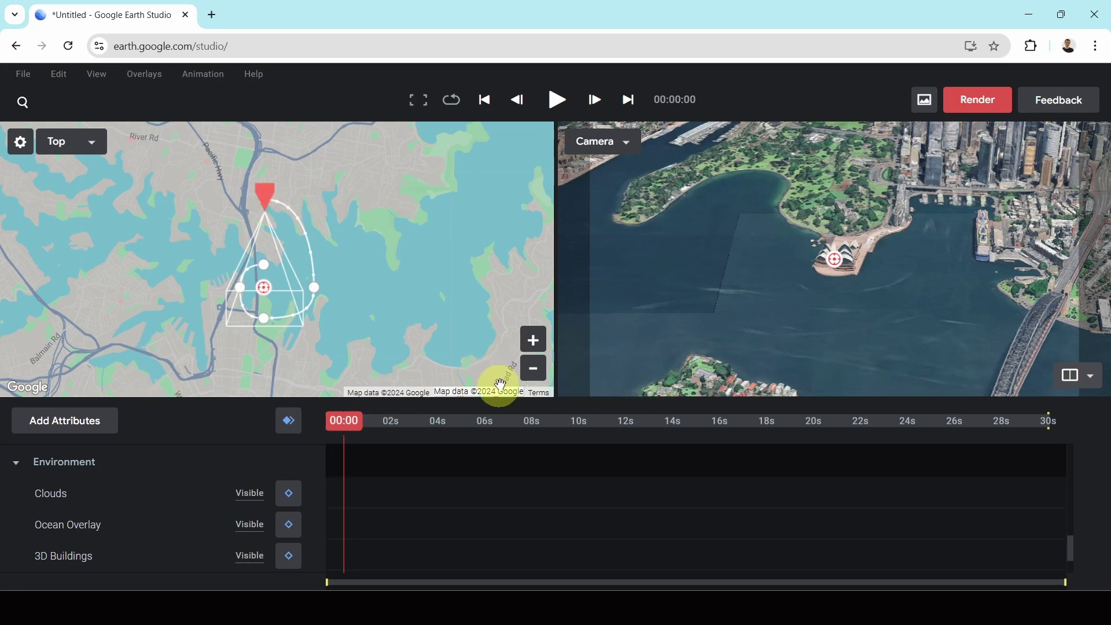
{"action": "left_click", "coordinate": [564, 107]}
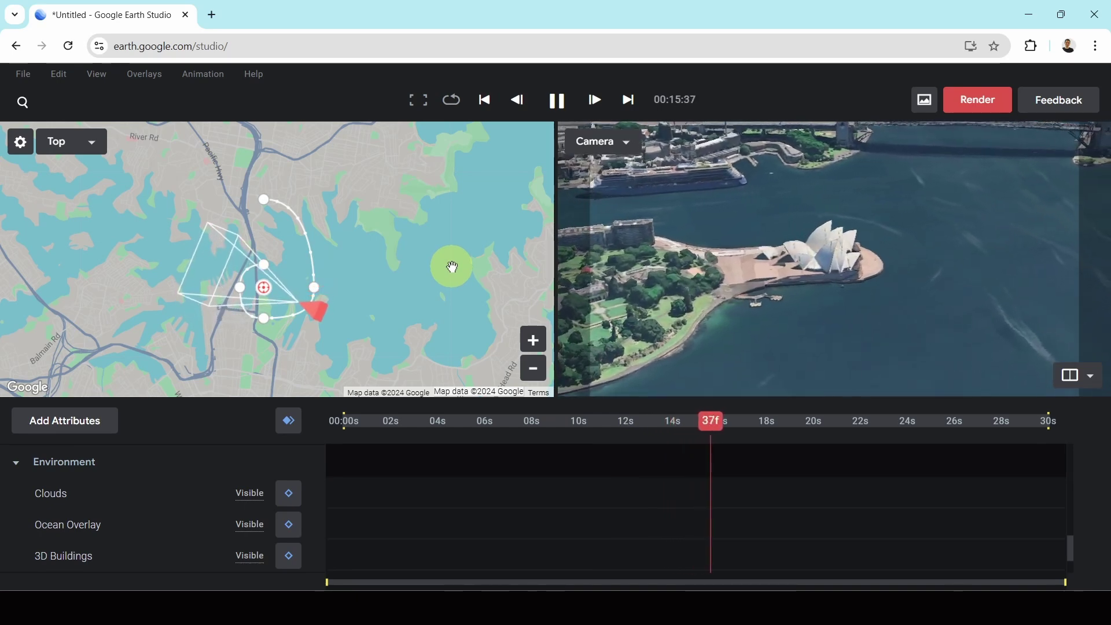
On the zoomed-in Top map, drag the camera path's points closer to the Opera House, then replay
{"action": "key", "text": "space"}
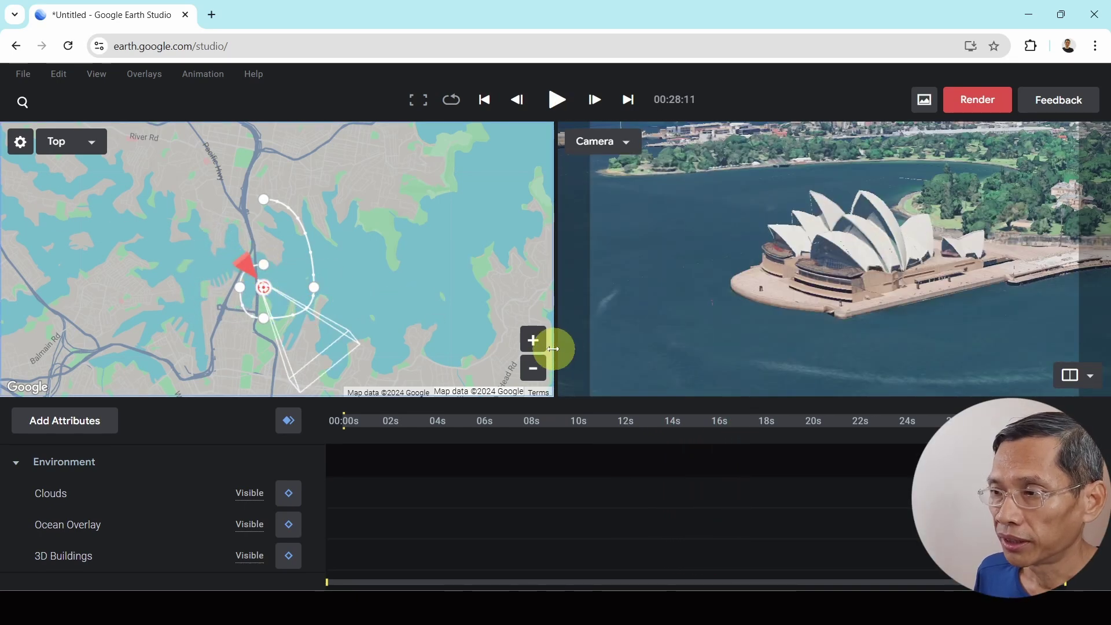
{"action": "left_click", "coordinate": [532, 340]}
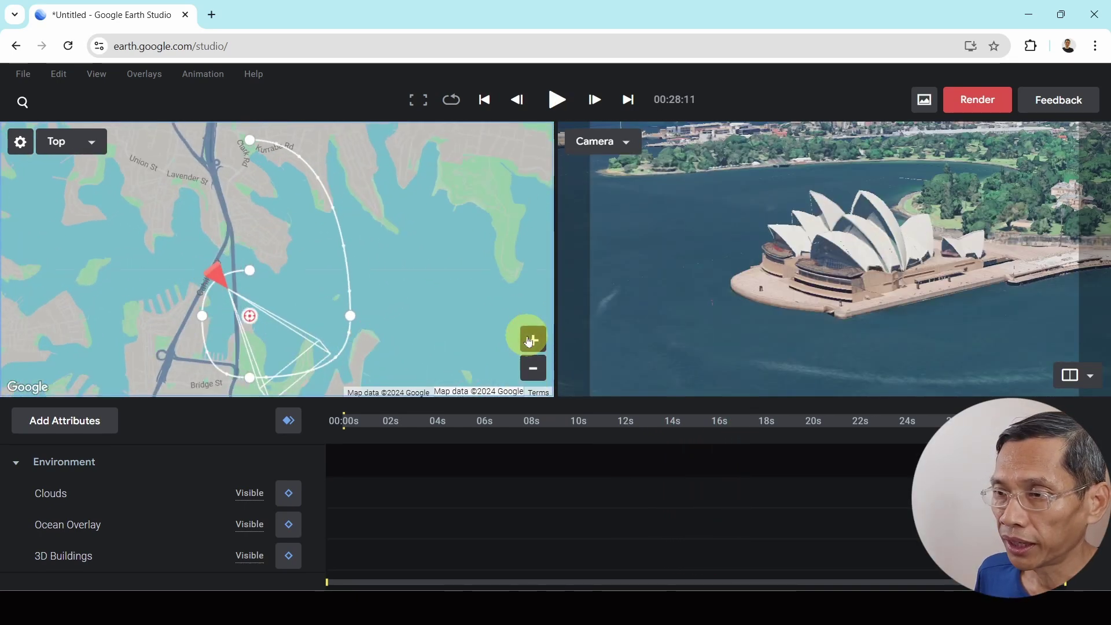
{"action": "left_click_drag", "start_coordinate": [252, 270], "coordinate": [262, 269]}
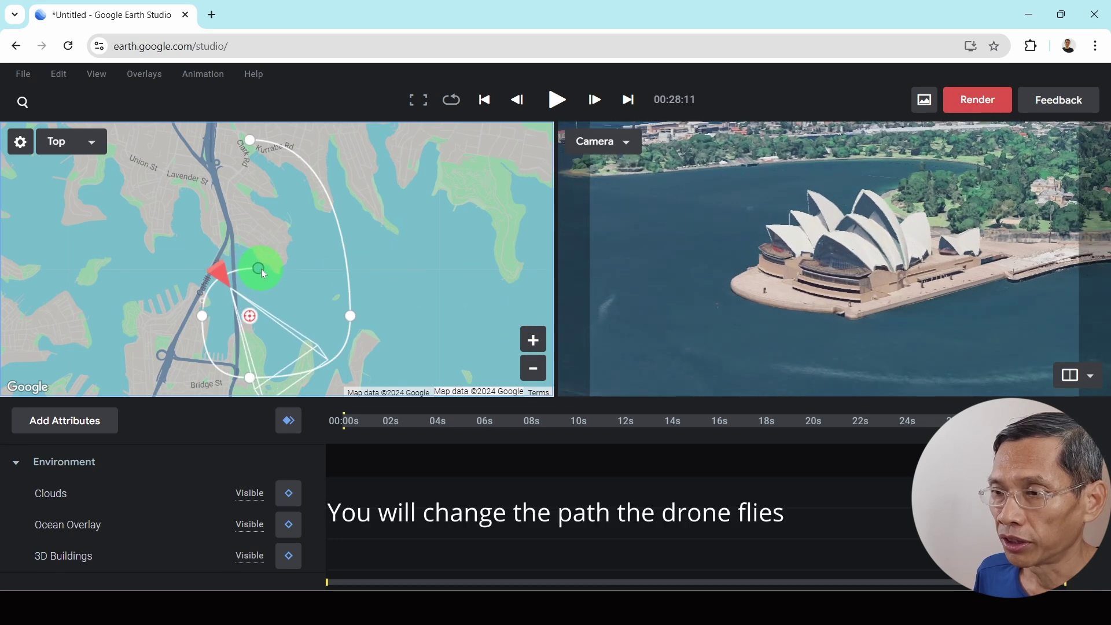
{"action": "left_click_drag", "start_coordinate": [202, 316], "coordinate": [209, 326]}
{"action": "left_click_drag", "start_coordinate": [260, 269], "coordinate": [284, 291]}
{"action": "left_click", "coordinate": [284, 293]}
{"action": "left_click_drag", "start_coordinate": [286, 294], "coordinate": [285, 276]}
{"action": "left_click", "coordinate": [347, 422]}
{"action": "key", "text": "space"}
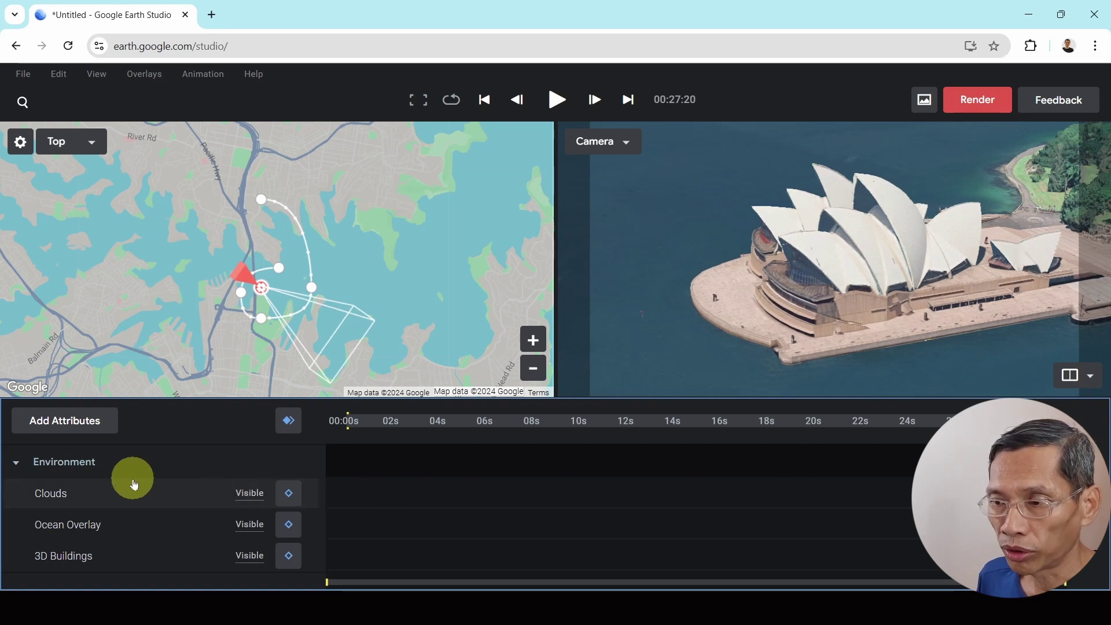
Keyframe Field of View and set it to 15° at 00:27:59 near the animation's end
{"action": "scroll", "coordinate": [181, 503], "scroll_direction": "up", "scroll_amount": 5}
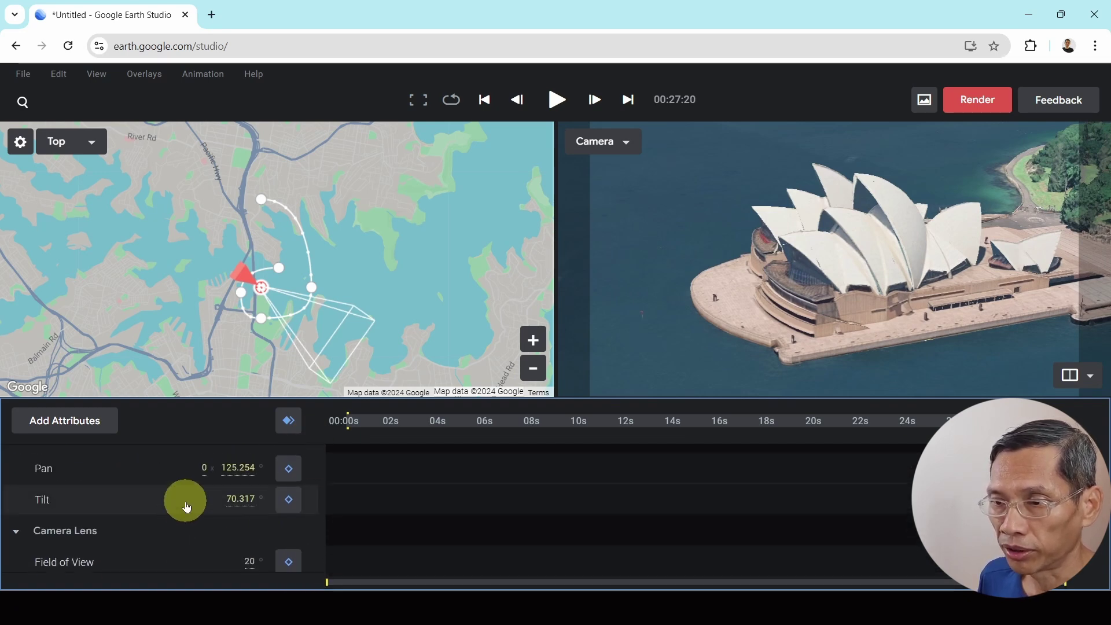
{"action": "scroll", "coordinate": [188, 454], "scroll_direction": "down", "scroll_amount": 5}
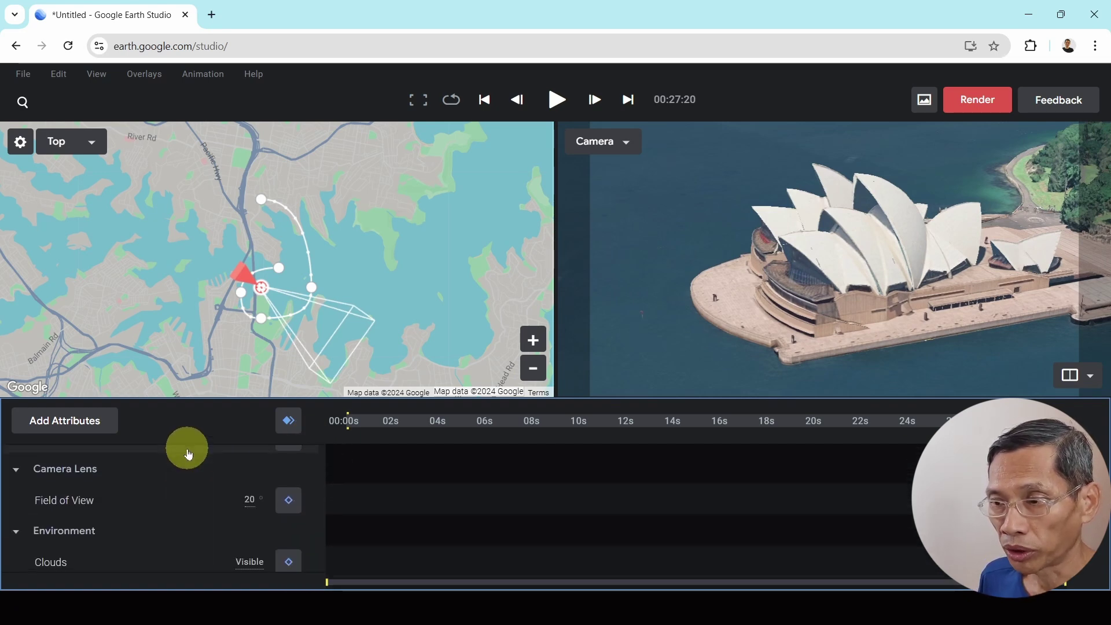
{"action": "left_click", "coordinate": [290, 503]}
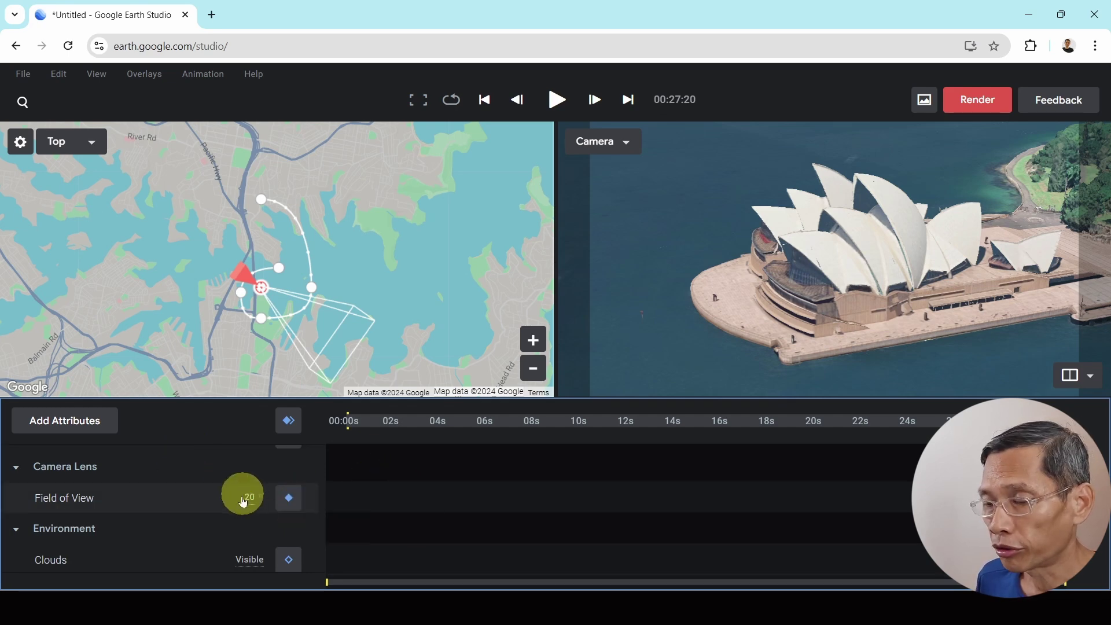
{"action": "left_click", "coordinate": [254, 521]}
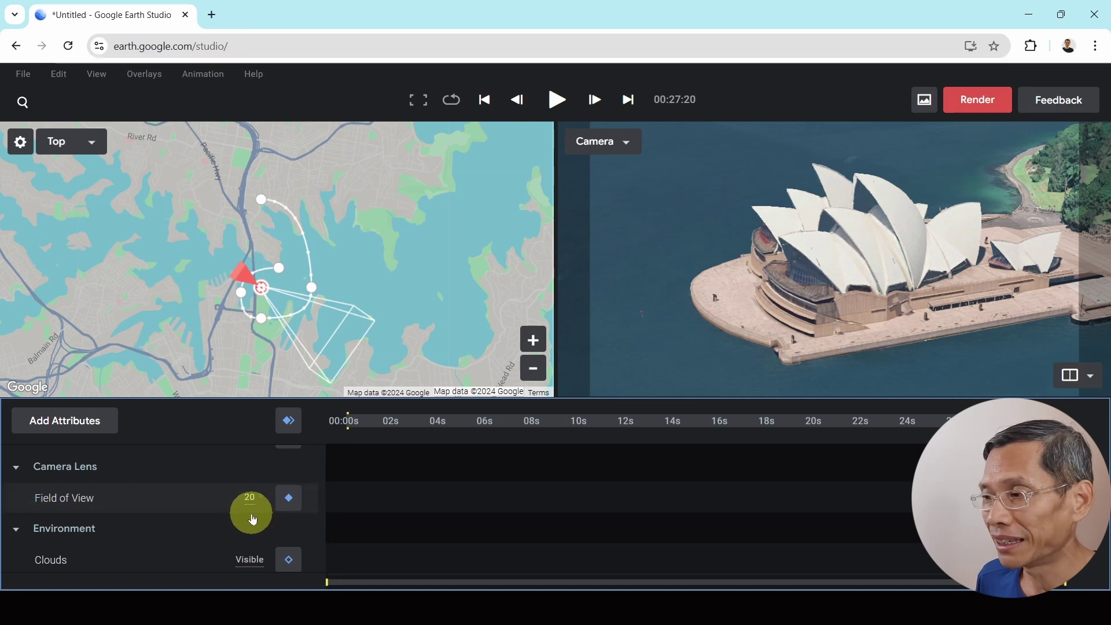
{"action": "left_click_drag", "start_coordinate": [986, 420], "coordinate": [1004, 424]}
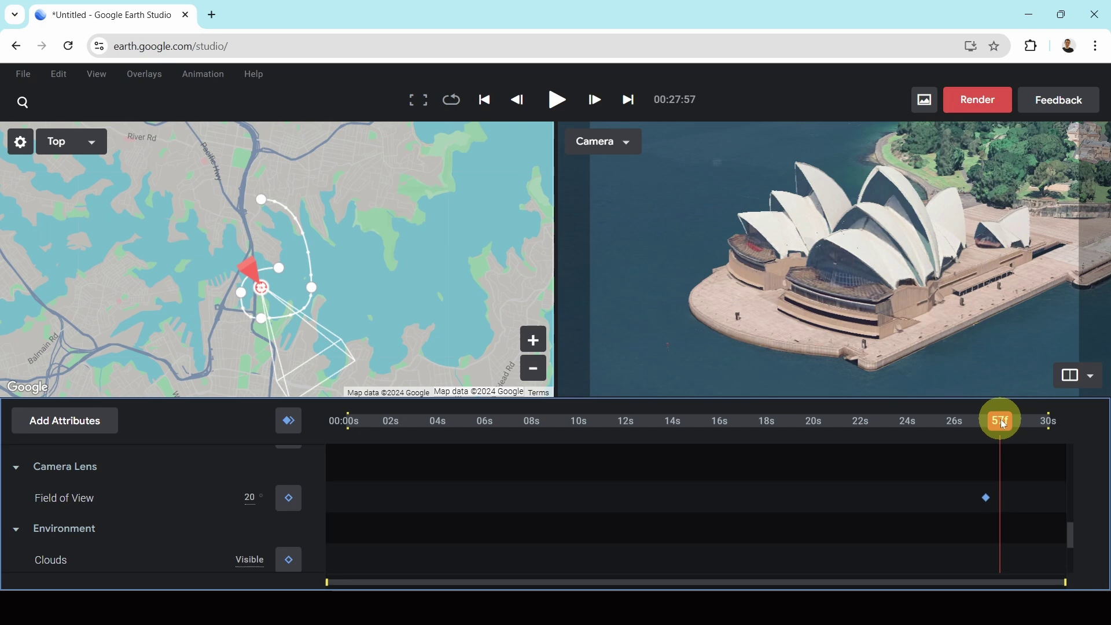
{"action": "left_click", "coordinate": [249, 497]}
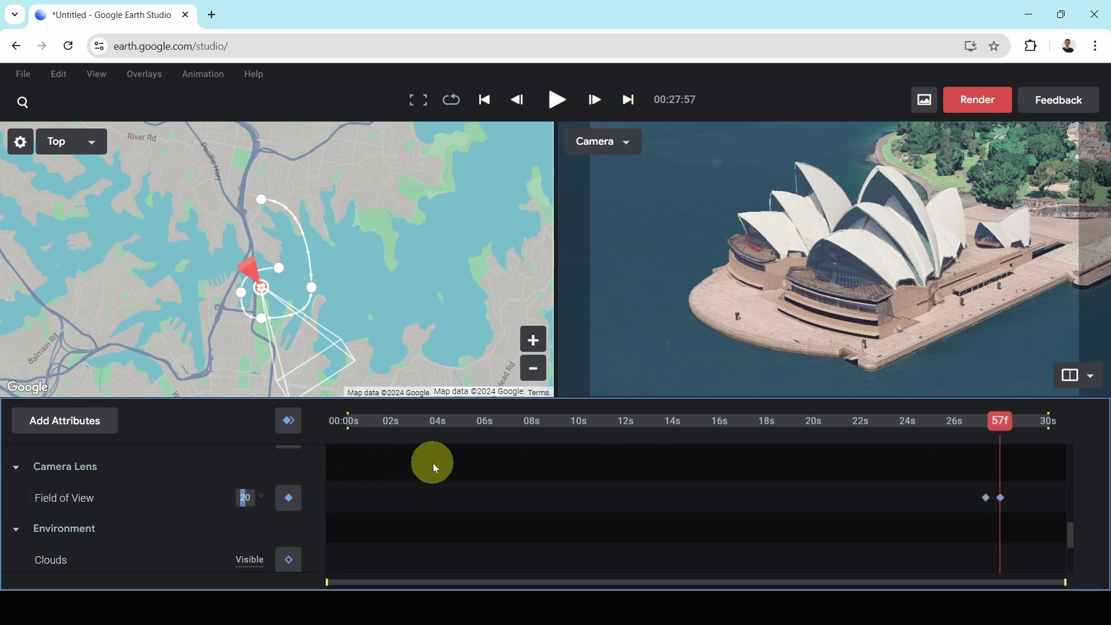
{"action": "type", "text": "10"}
{"action": "key", "text": "Return"}
{"action": "left_click", "coordinate": [244, 496]}
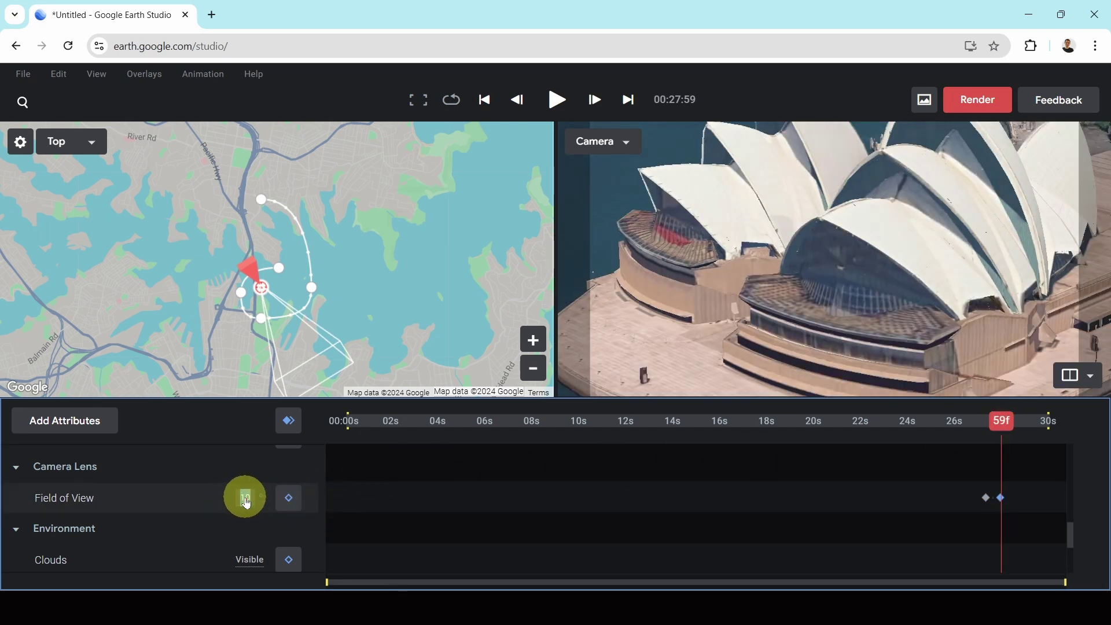
{"action": "type", "text": "15"}
{"action": "key", "text": "Return"}
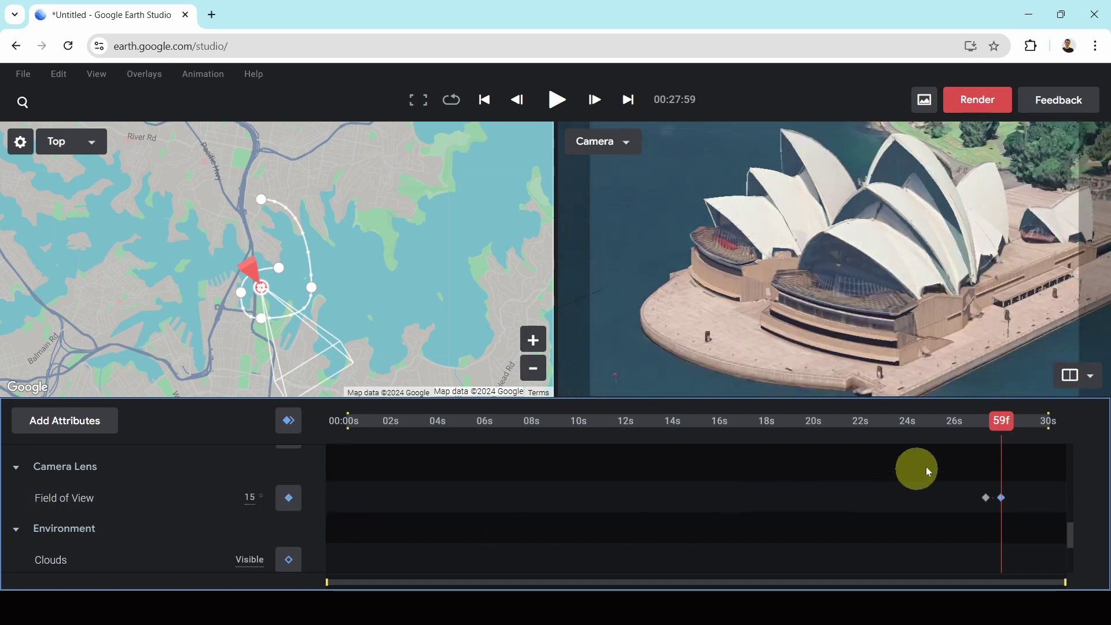
Set Field of View to 20° at 00:28:51 and preview the animation
{"action": "left_click_drag", "start_coordinate": [1006, 431], "coordinate": [1024, 429]}
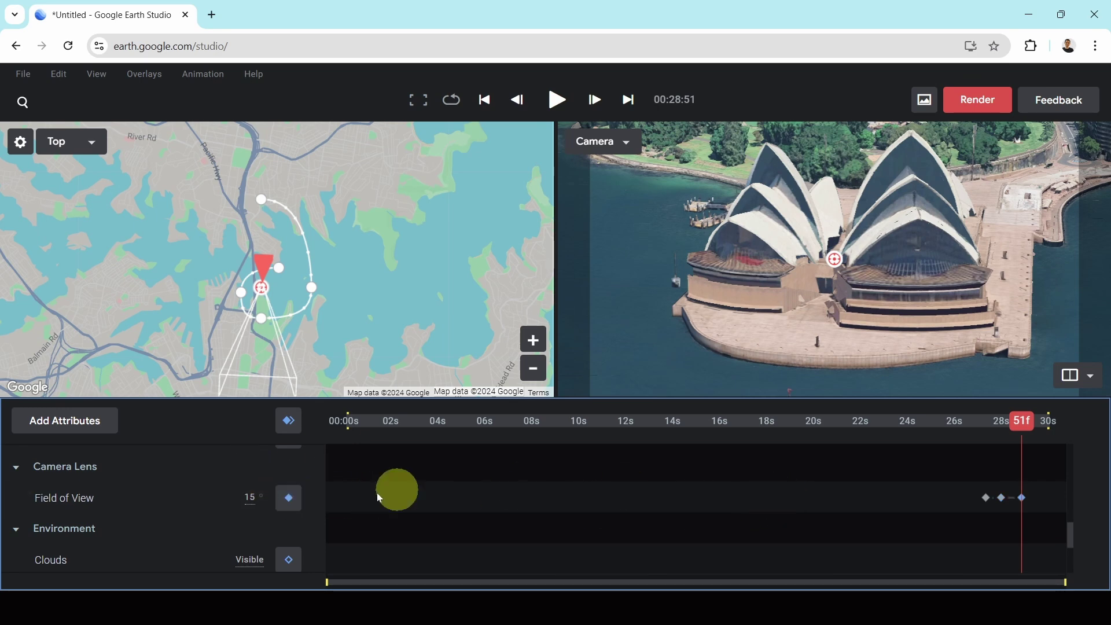
{"action": "left_click", "coordinate": [260, 509]}
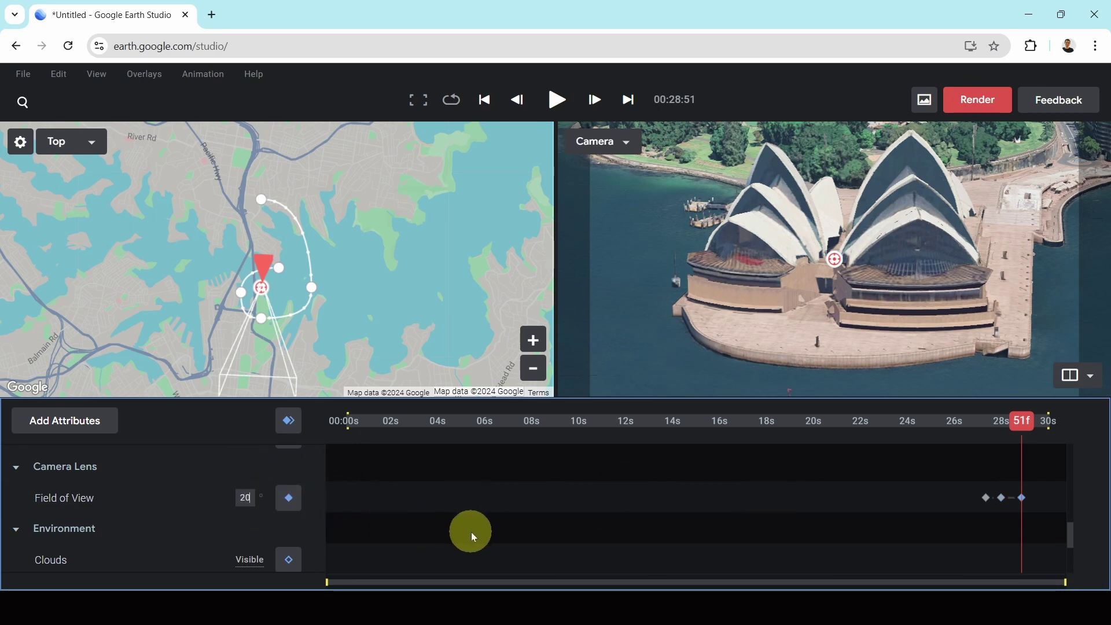
{"action": "key", "text": "Return"}
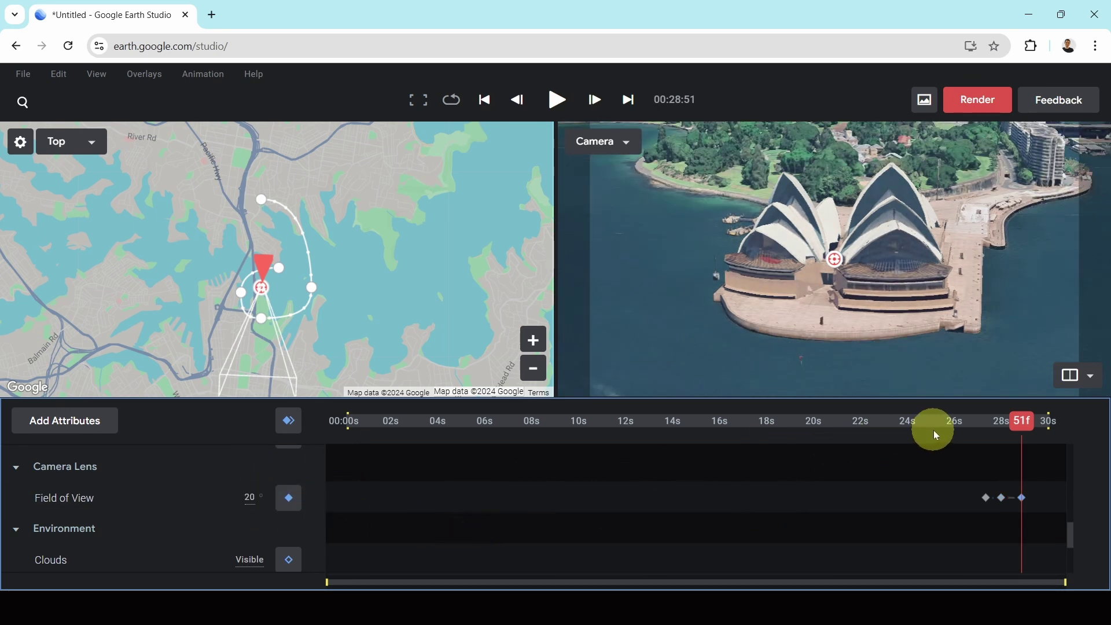
{"action": "key", "text": "space"}
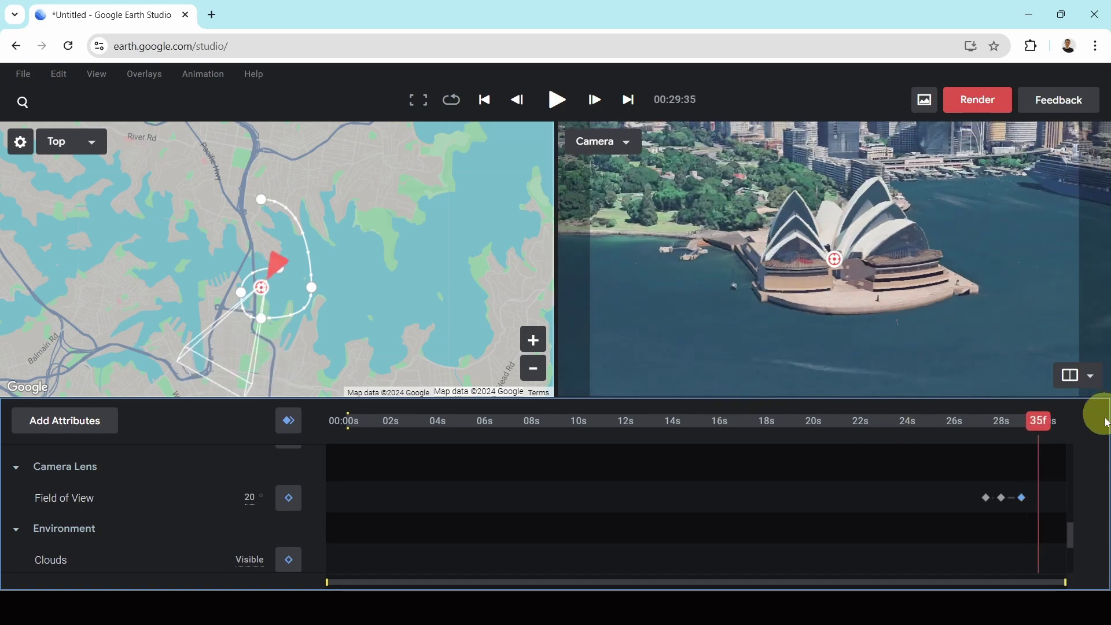
At about 11 seconds, switch the left viewport to the North view of the camera path
{"action": "left_click", "coordinate": [618, 420]}
{"action": "left_click", "coordinate": [88, 143]}
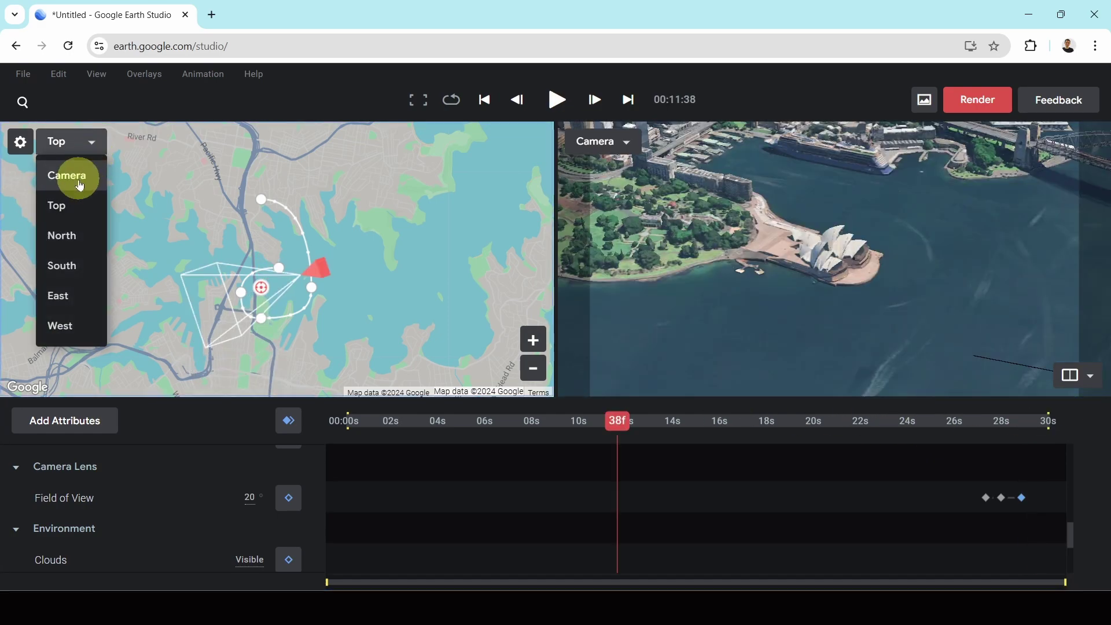
{"action": "left_click", "coordinate": [80, 184]}
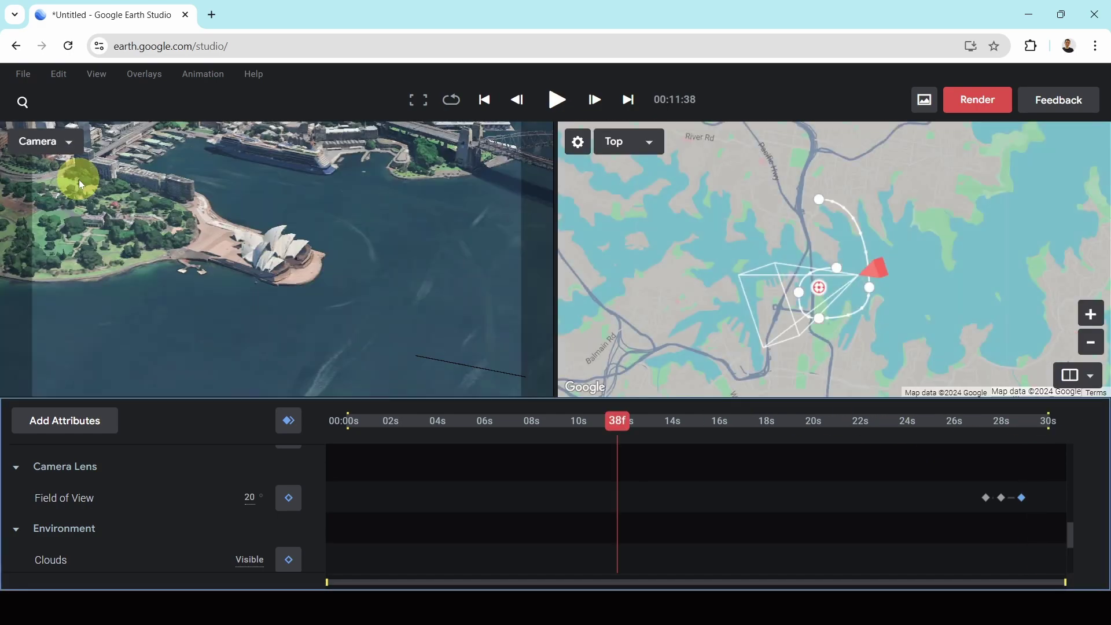
{"action": "left_click", "coordinate": [79, 155]}
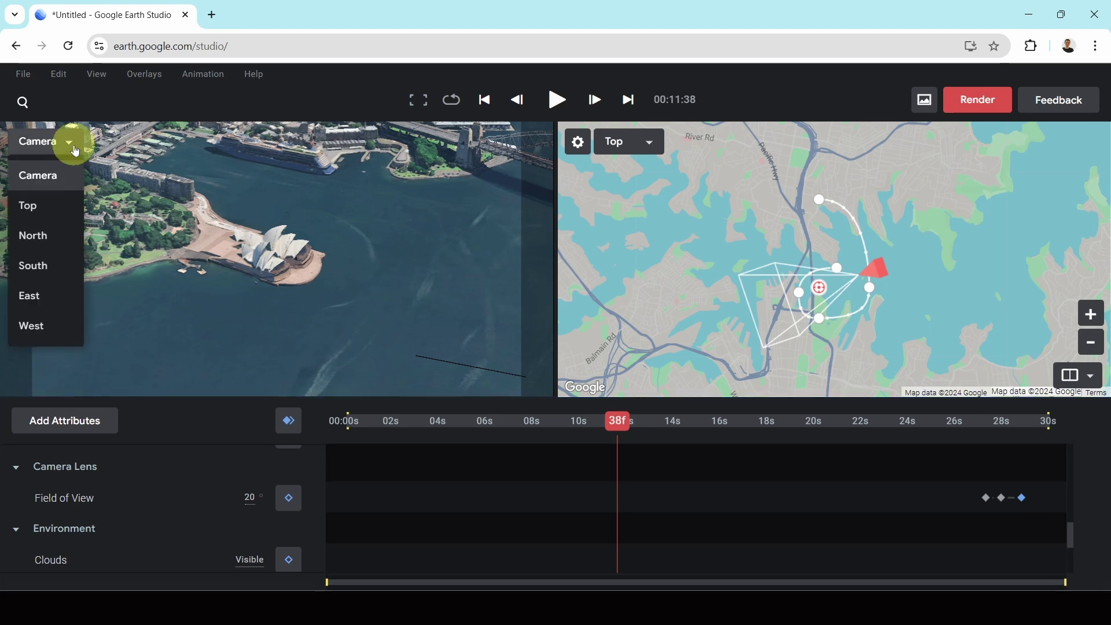
{"action": "left_click", "coordinate": [49, 234]}
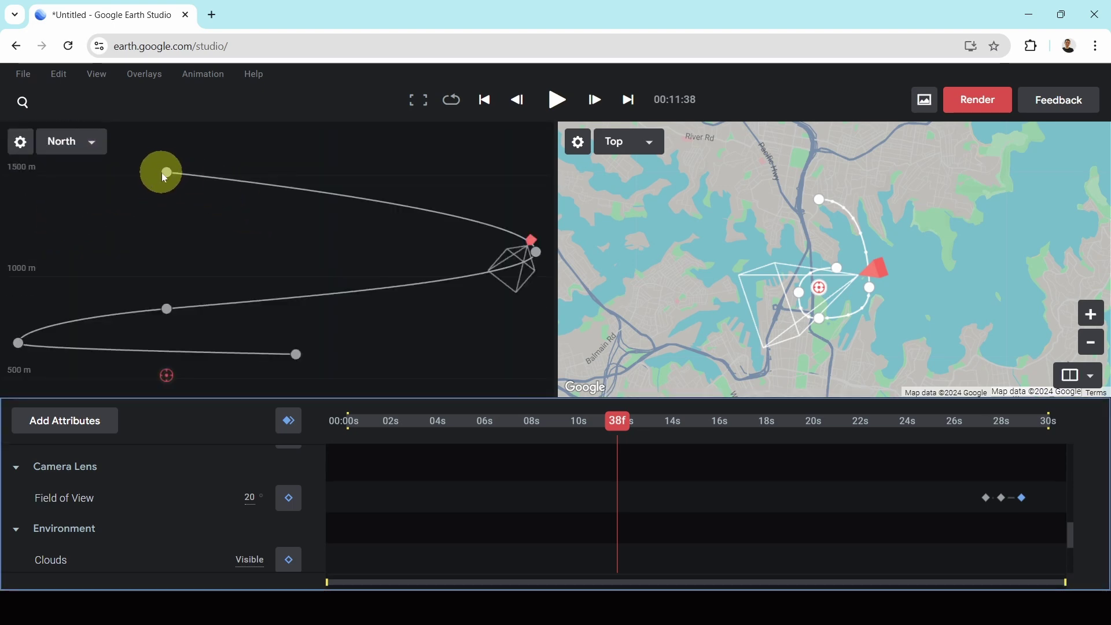
Play the animation from near the start and show the live Camera view in the right pane
{"action": "left_click_drag", "start_coordinate": [617, 421], "coordinate": [346, 421]}
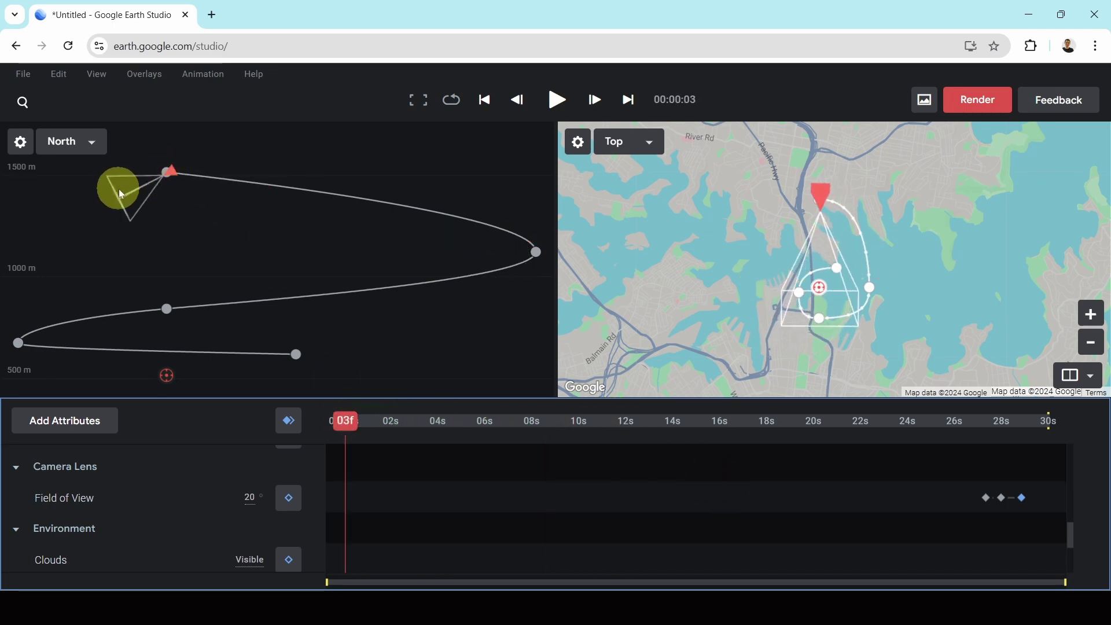
{"action": "left_click", "coordinate": [557, 101]}
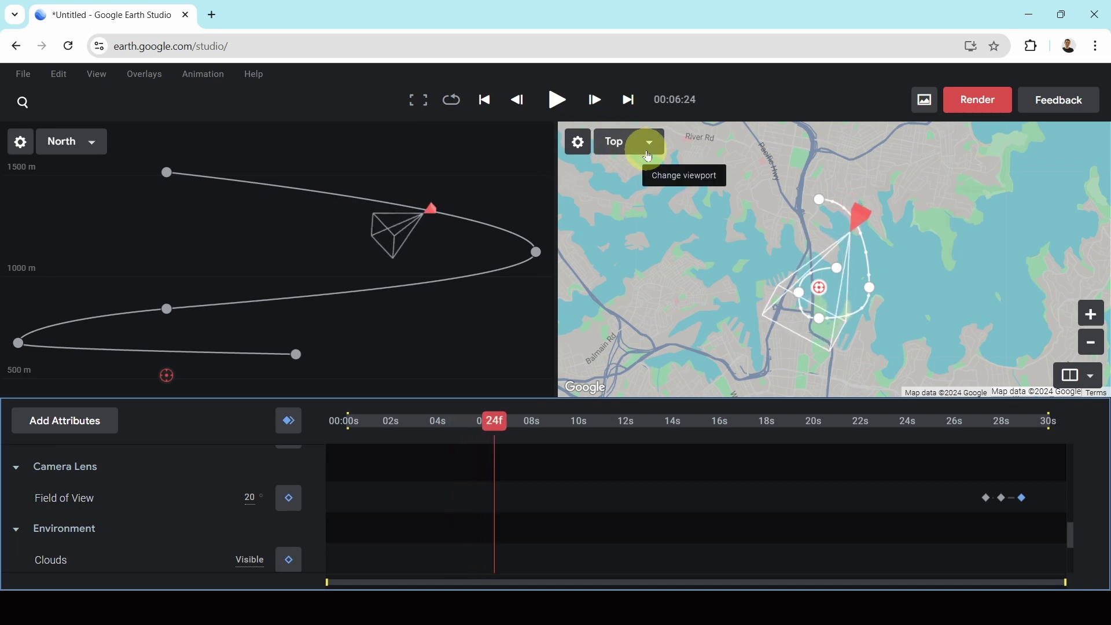
{"action": "left_click", "coordinate": [620, 155]}
{"action": "left_click", "coordinate": [637, 180]}
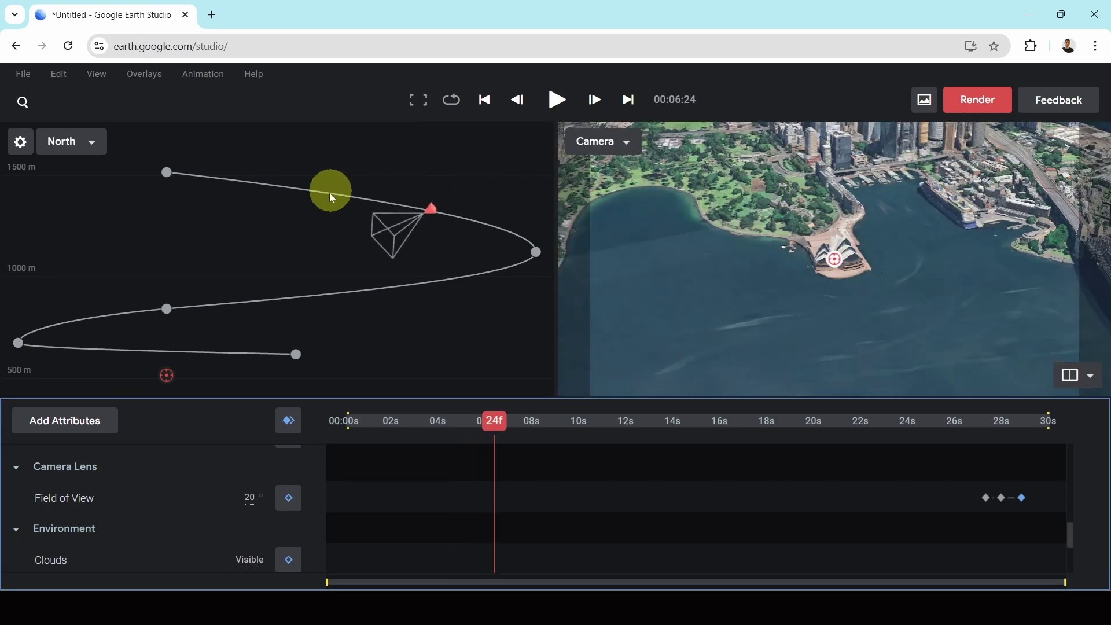
In the North view, reshape the lower path curve by dragging a node's two Bezier handles
{"action": "left_click", "coordinate": [564, 116]}
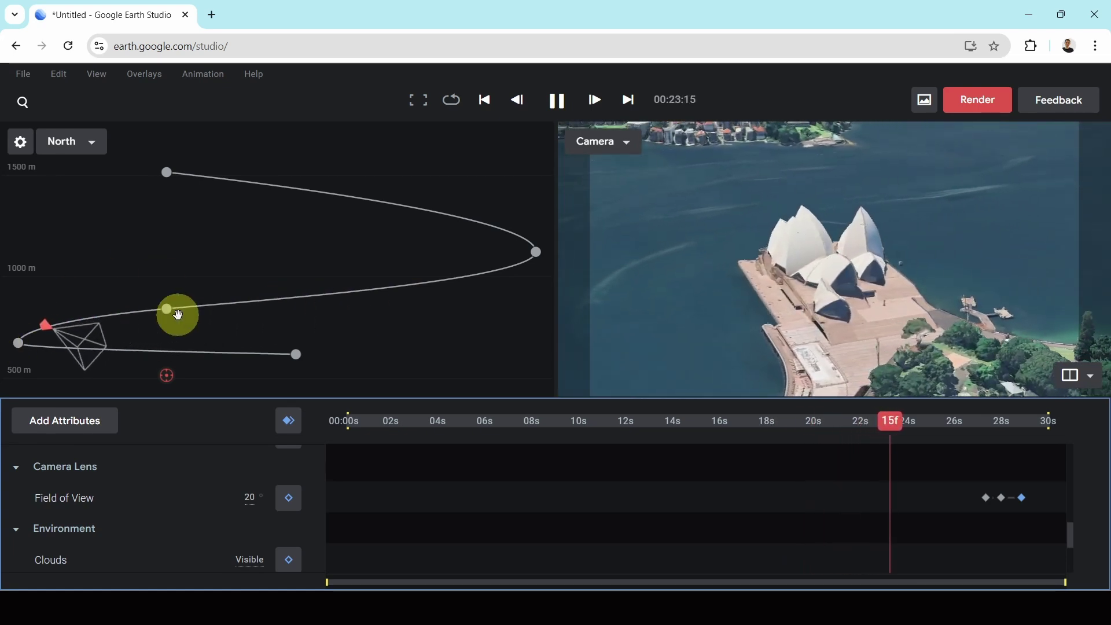
{"action": "key", "text": "space"}
{"action": "key", "text": "space"}
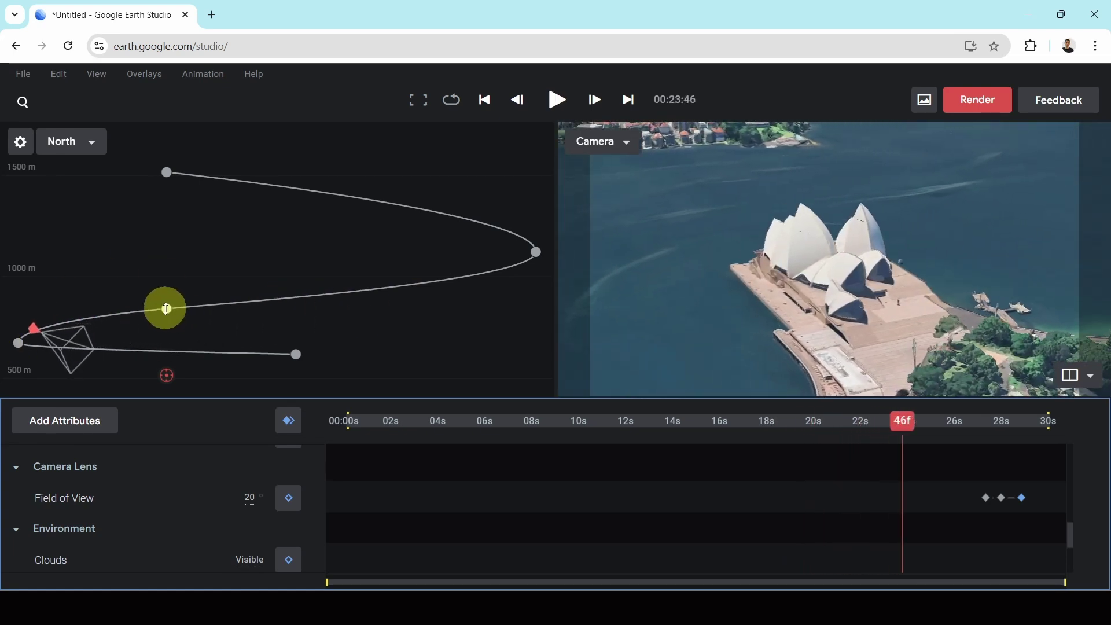
{"action": "mouse_move", "coordinate": [36, 329]}
{"action": "left_mouse_down"}
{"action": "mouse_move", "coordinate": [155, 321]}
{"action": "mouse_move", "coordinate": [167, 292]}
{"action": "mouse_move", "coordinate": [163, 324]}
{"action": "left_mouse_up"}
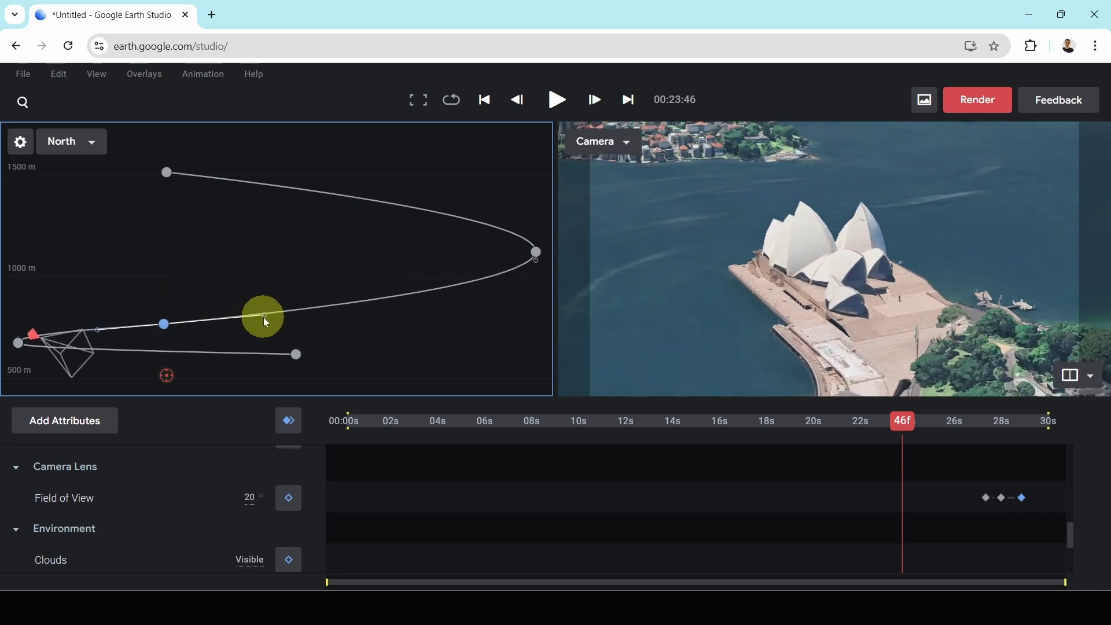
{"action": "mouse_move", "coordinate": [264, 317]}
{"action": "left_mouse_down"}
{"action": "mouse_move", "coordinate": [267, 327]}
{"action": "mouse_move", "coordinate": [270, 307]}
{"action": "left_mouse_up"}
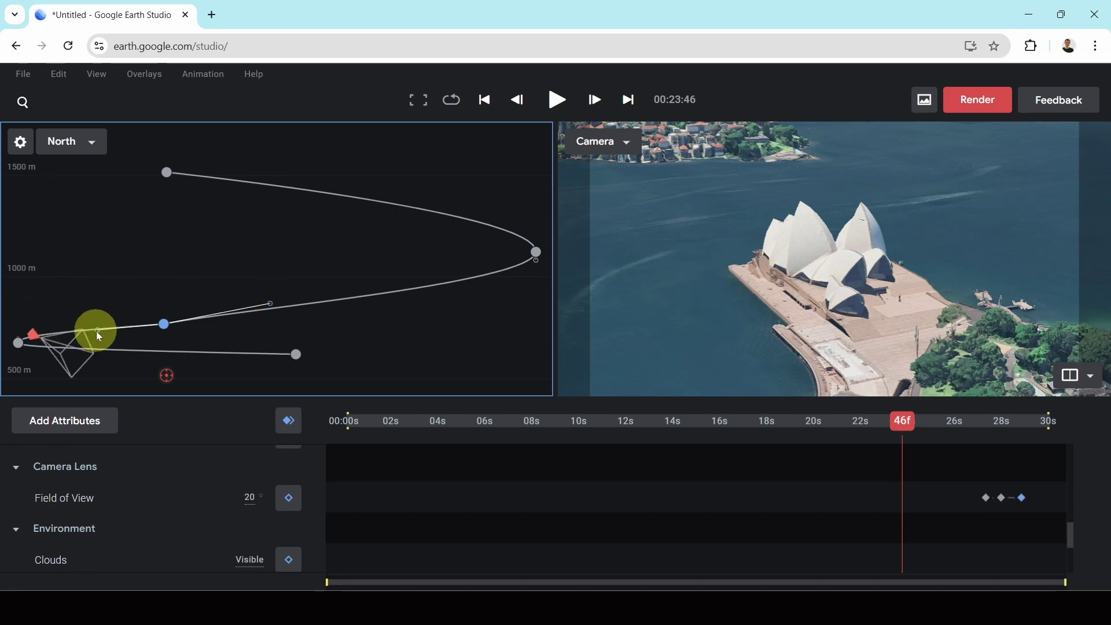
{"action": "left_click_drag", "start_coordinate": [96, 331], "coordinate": [102, 322]}
Replay the flight from about 18 seconds to preview the reshaped path
{"action": "left_click_drag", "start_coordinate": [903, 426], "coordinate": [769, 425]}
{"action": "key", "text": "space"}
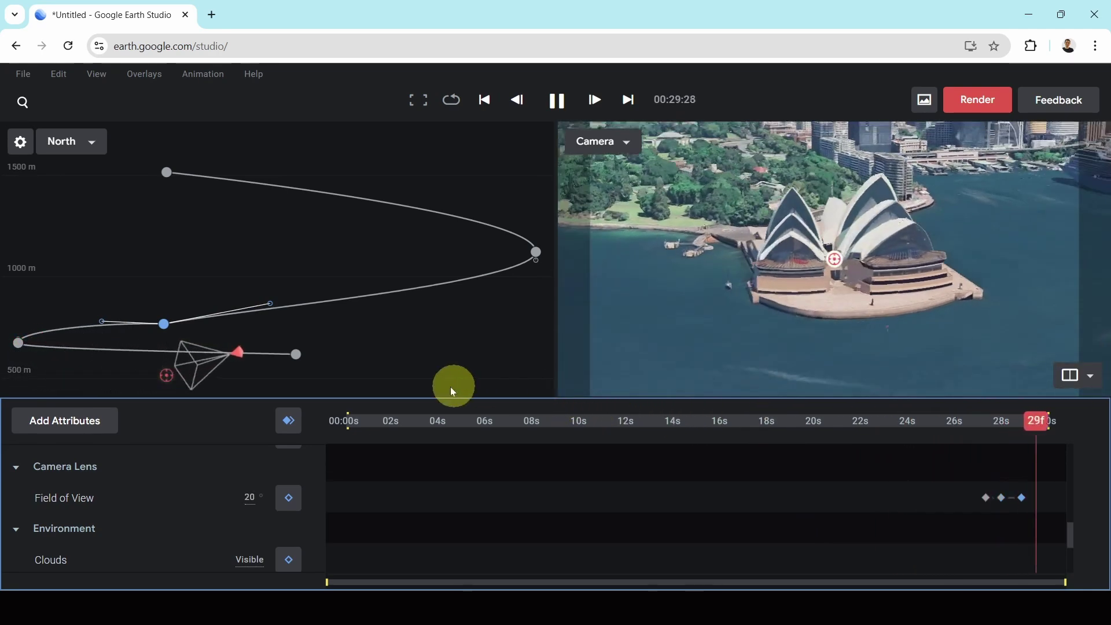
{"action": "key", "text": "space"}
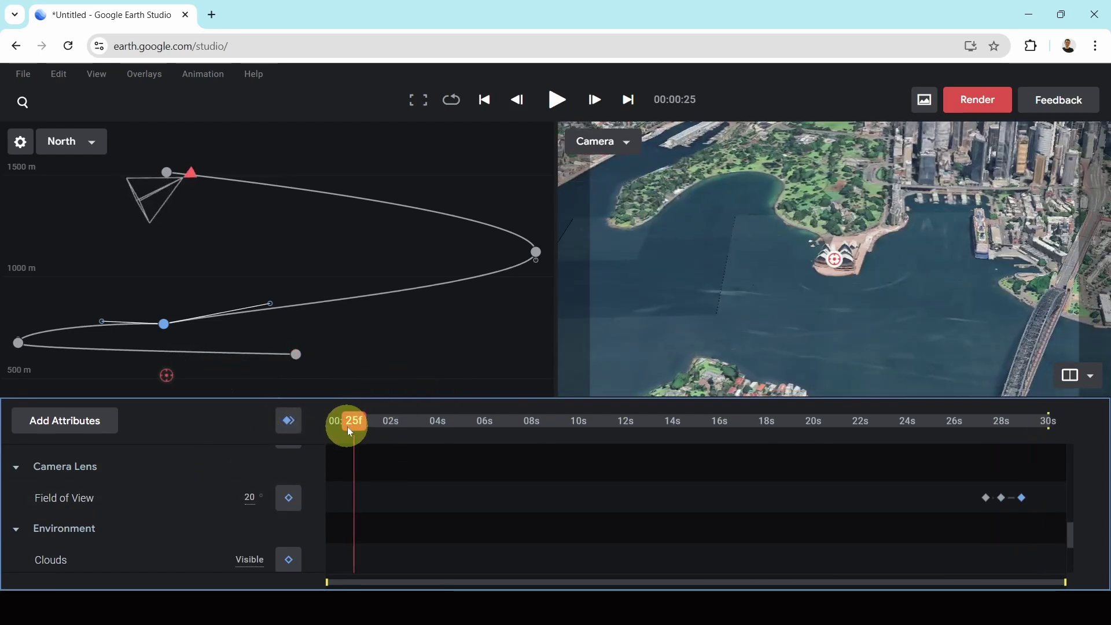
{"action": "left_click_drag", "start_coordinate": [350, 432], "coordinate": [607, 454]}
Add a Clouds keyframe at 11 seconds, then play through to 14 seconds to check the clouds
{"action": "left_click", "coordinate": [290, 561]}
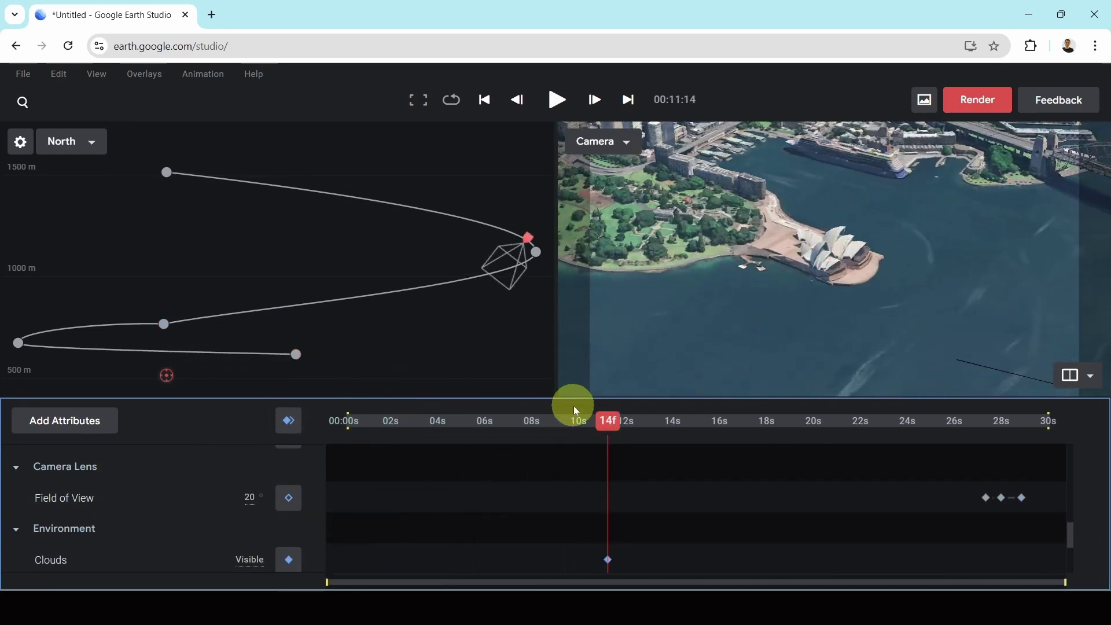
{"action": "left_click_drag", "start_coordinate": [607, 421], "coordinate": [666, 427]}
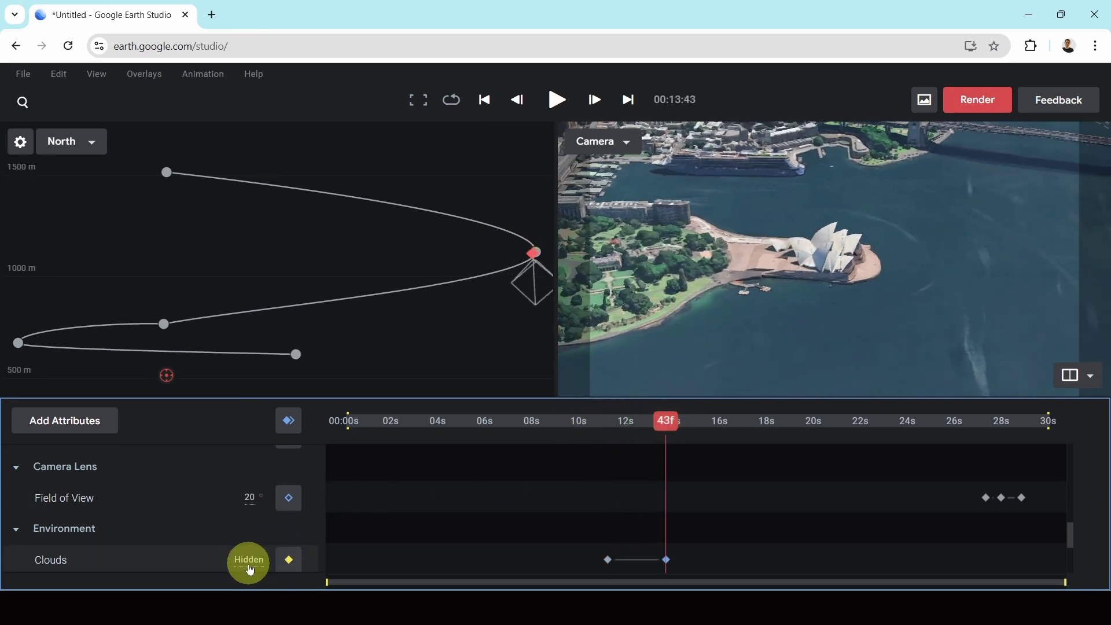
{"action": "left_click_drag", "start_coordinate": [666, 421], "coordinate": [561, 424]}
{"action": "key", "text": "space"}
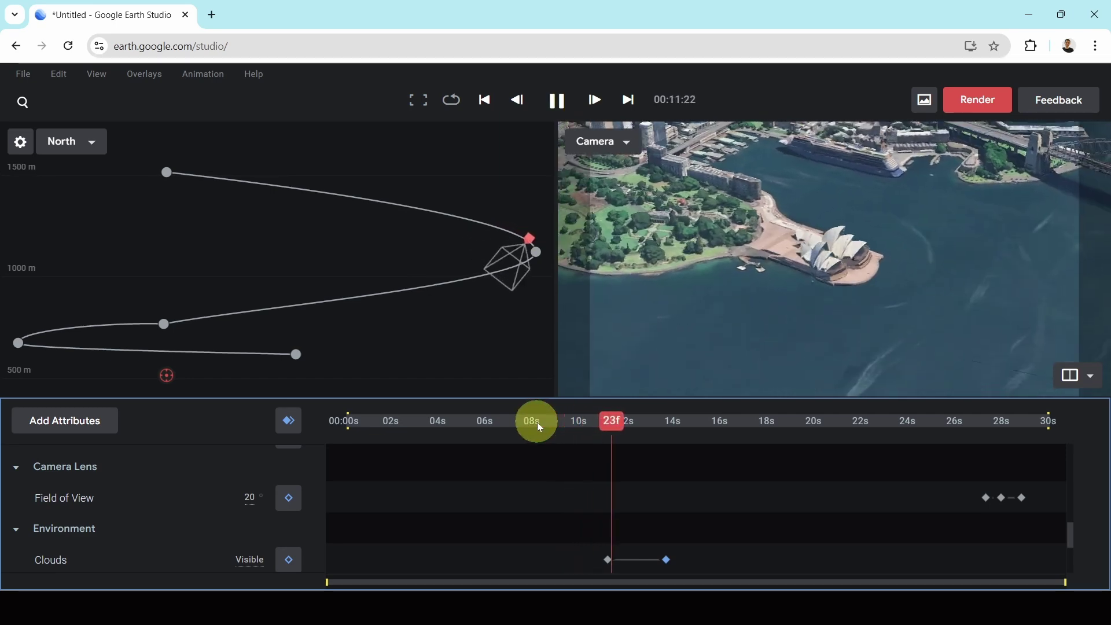
{"action": "key", "text": "space"}
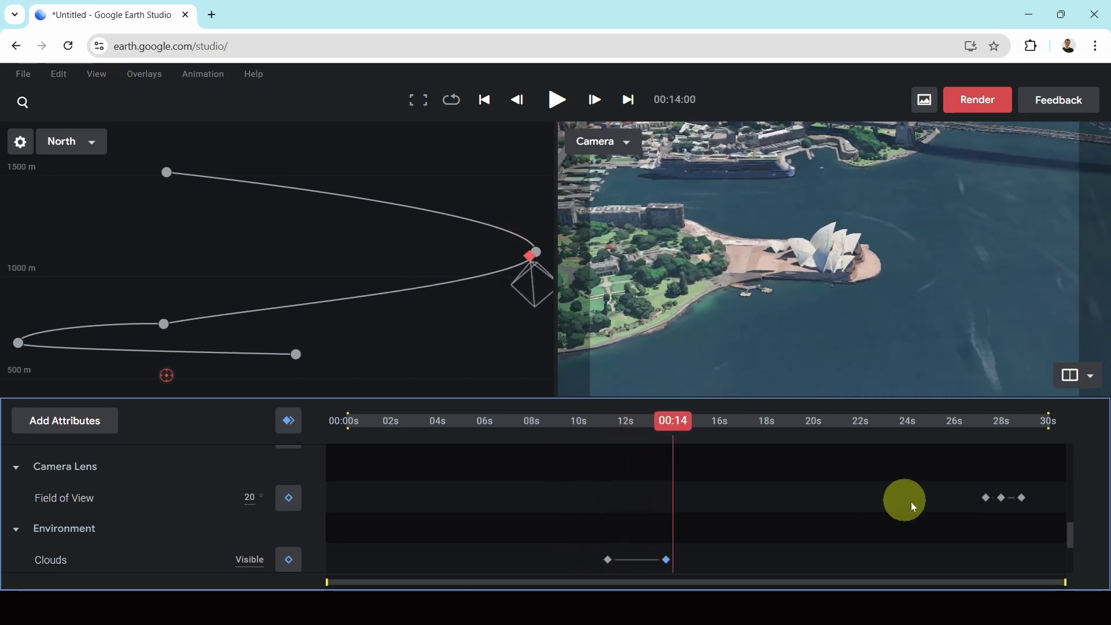
{"action": "left_click_drag", "start_coordinate": [1070, 532], "coordinate": [1070, 575]}
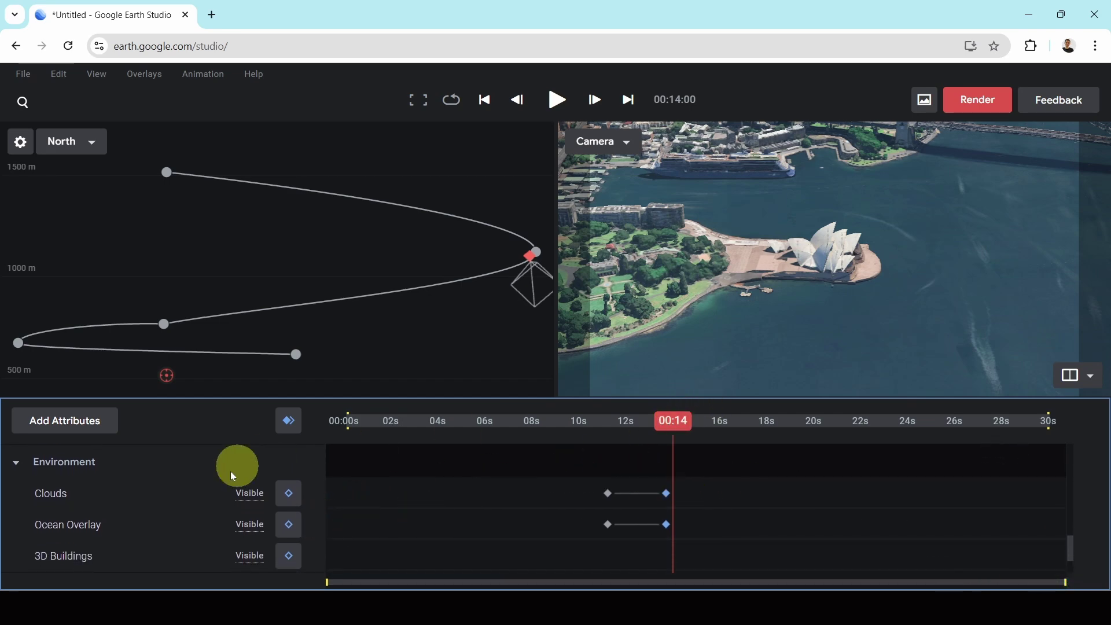
{"action": "left_click_drag", "start_coordinate": [676, 421], "coordinate": [531, 422]}
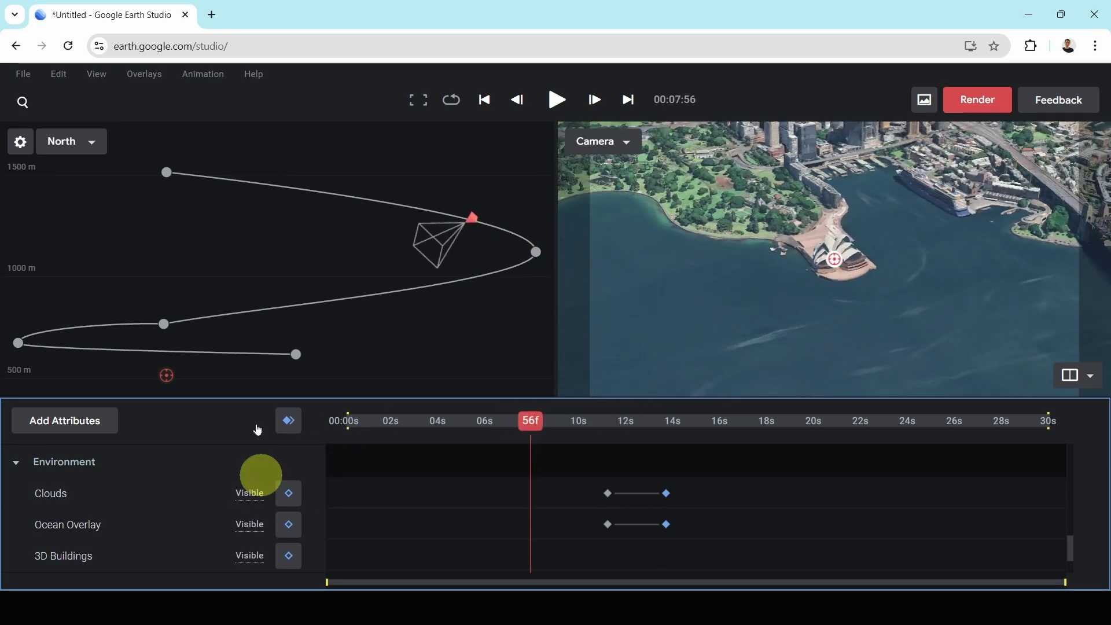
{"action": "left_click", "coordinate": [75, 152]}
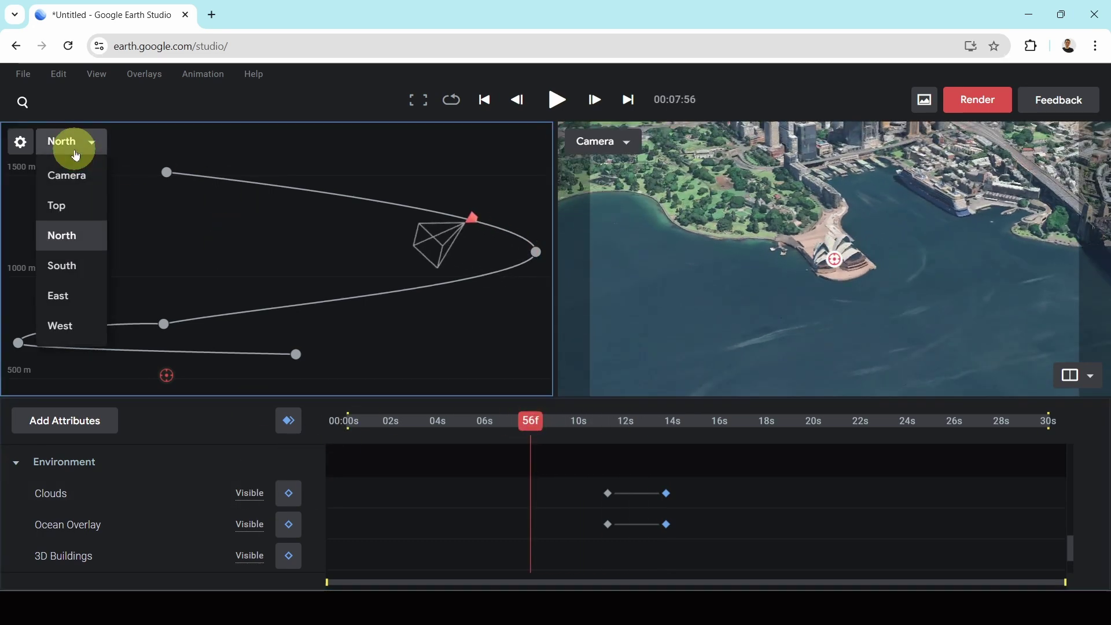
{"action": "left_click", "coordinate": [58, 265]}
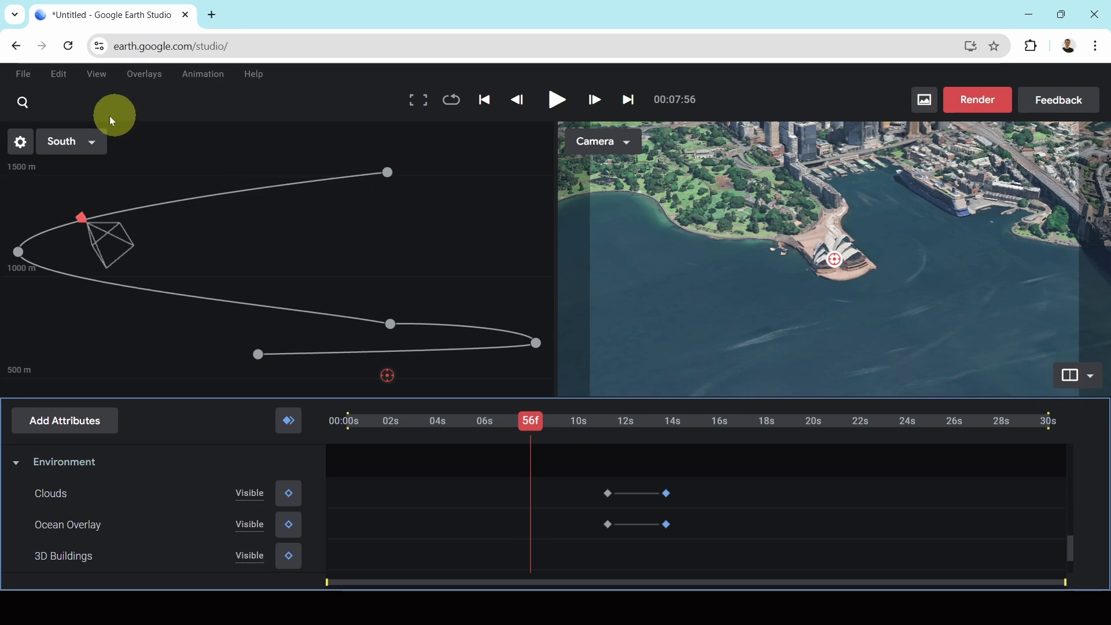
{"action": "left_click", "coordinate": [73, 144]}
{"action": "left_click", "coordinate": [59, 294]}
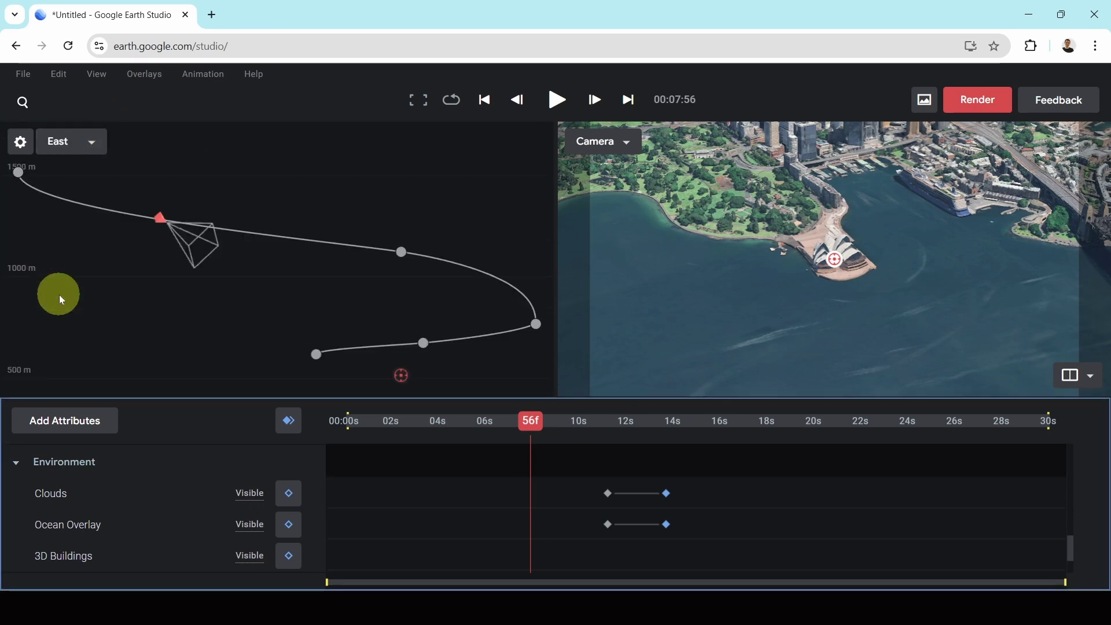
{"action": "left_click", "coordinate": [87, 143]}
{"action": "left_click", "coordinate": [87, 147]}
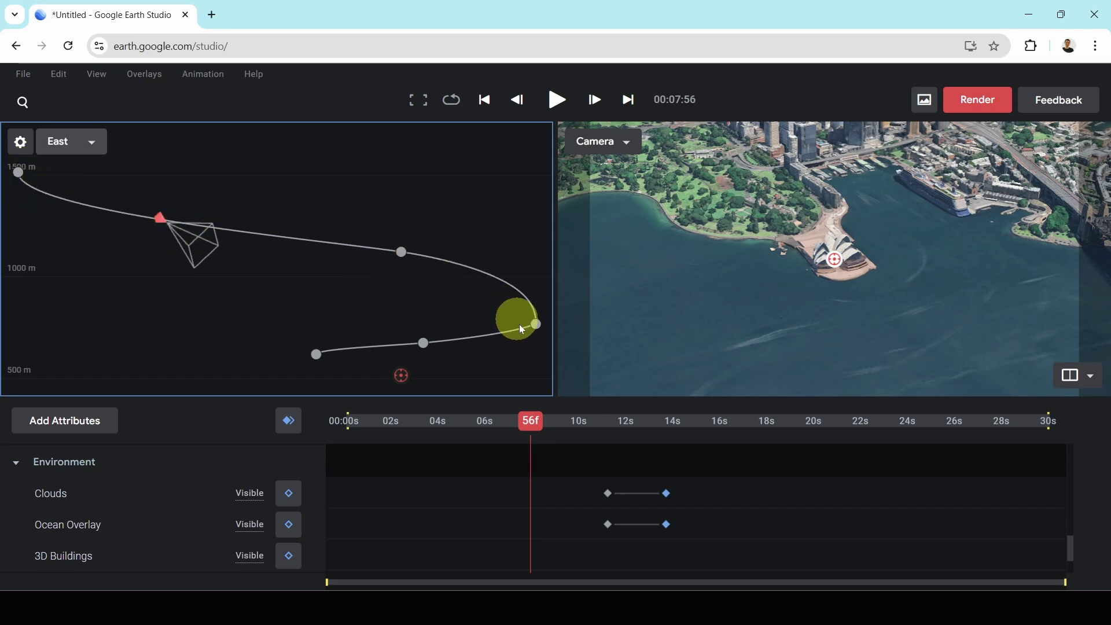
{"action": "left_click", "coordinate": [81, 155]}
{"action": "left_click", "coordinate": [64, 331]}
{"action": "left_click", "coordinate": [74, 145]}
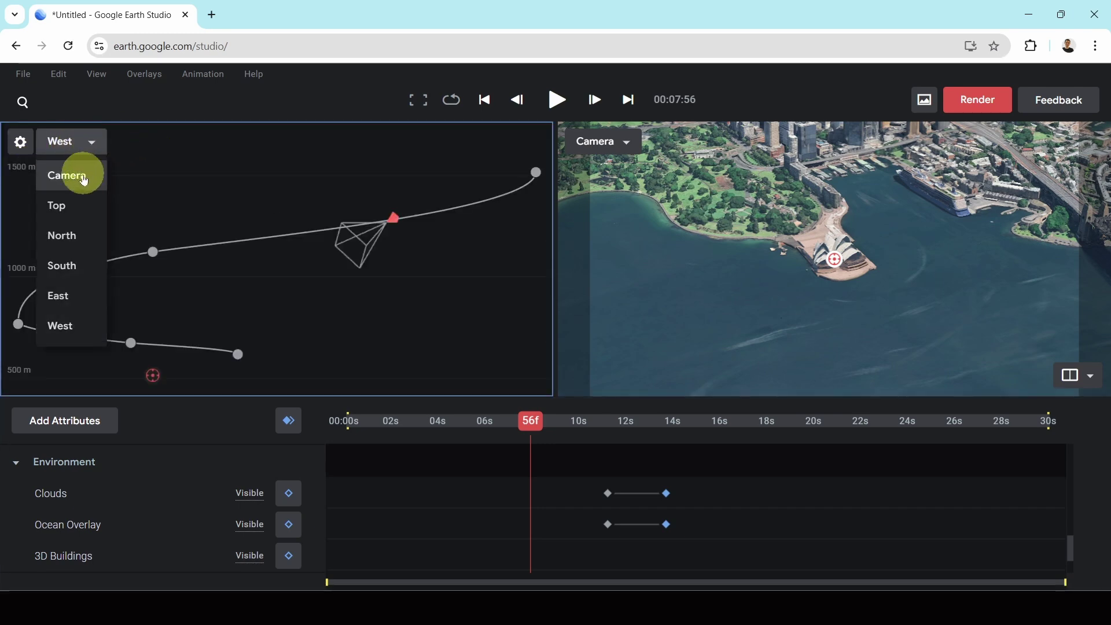
{"action": "left_click", "coordinate": [69, 204]}
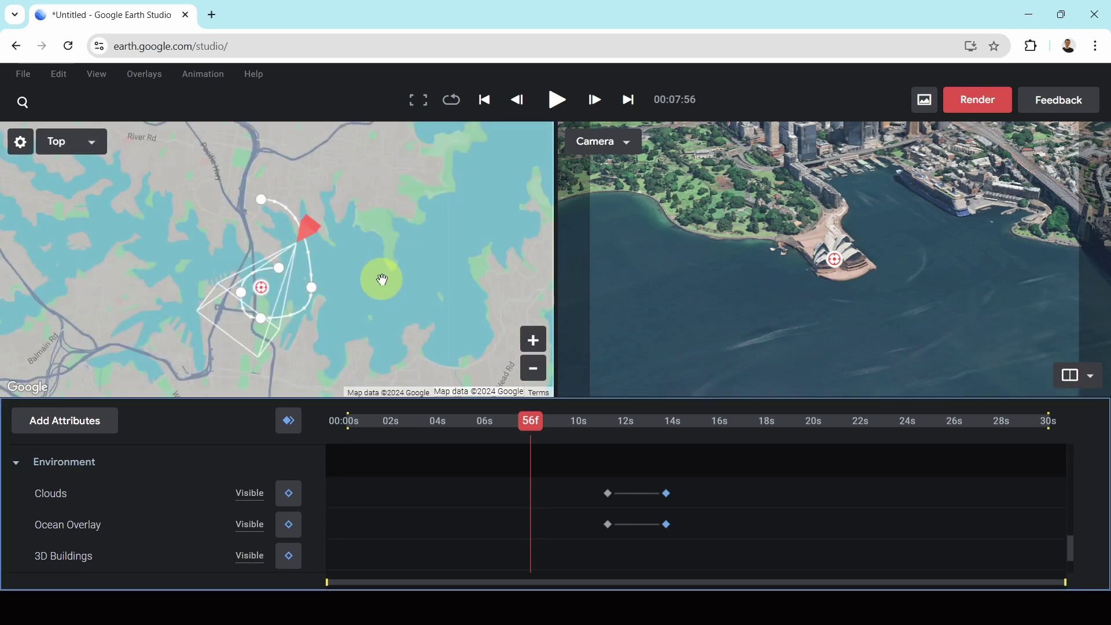
Add a Camera Position keyframe at 13s 05f with altitude 500 m
{"action": "scroll", "coordinate": [141, 479], "scroll_direction": "up", "scroll_amount": 5}
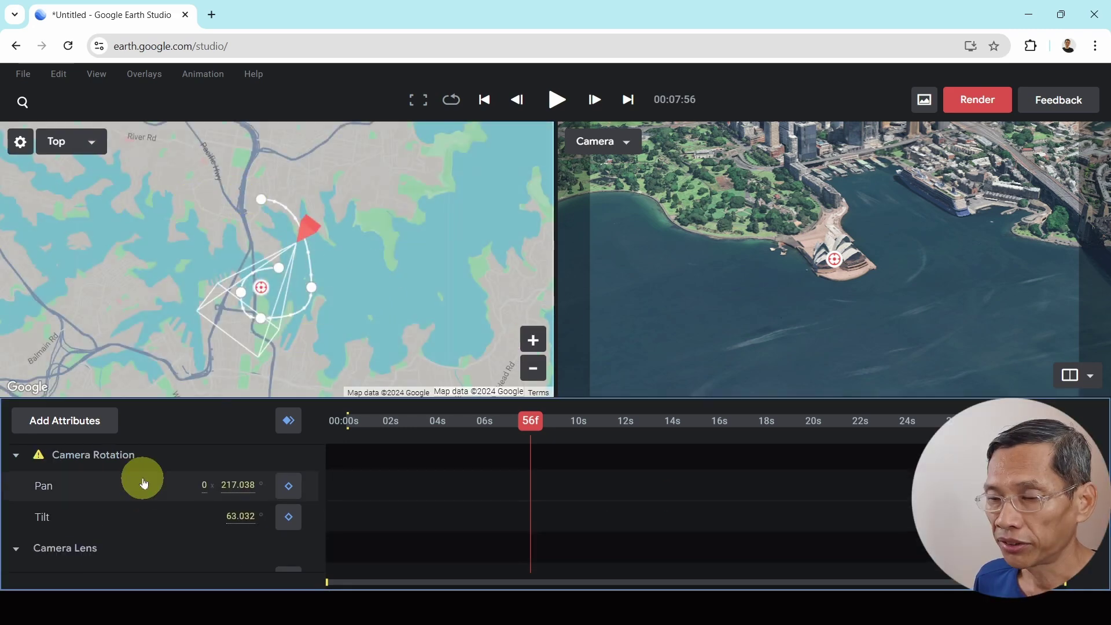
{"action": "left_click_drag", "start_coordinate": [527, 431], "coordinate": [652, 422]}
{"action": "scroll", "coordinate": [185, 472], "scroll_direction": "up", "scroll_amount": 3}
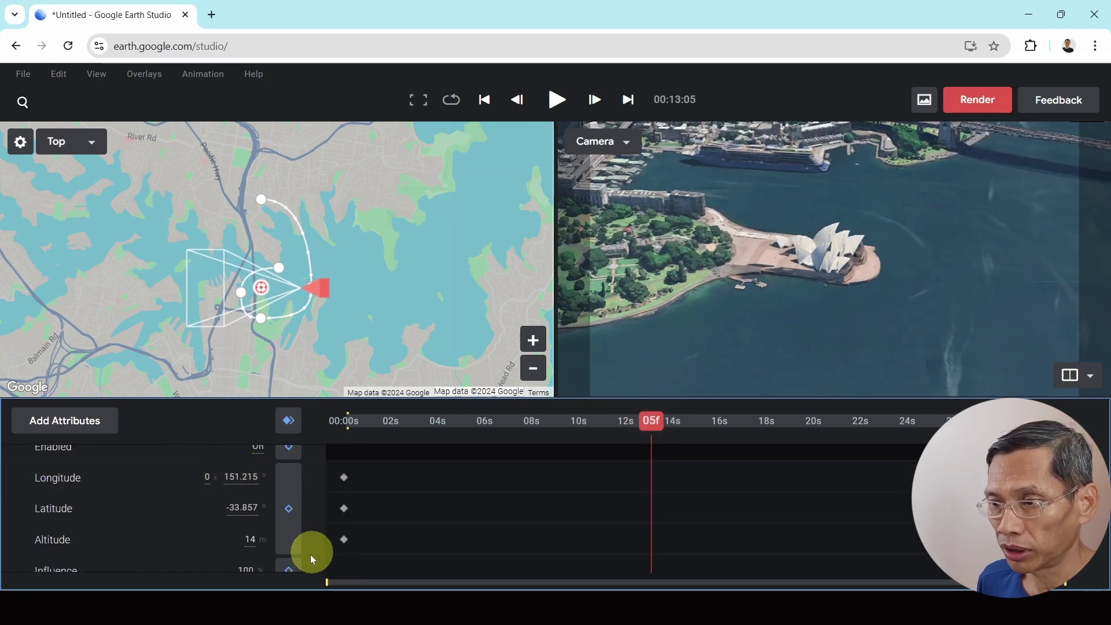
{"action": "left_click", "coordinate": [281, 546]}
{"action": "scroll", "coordinate": [289, 538], "scroll_direction": "down", "scroll_amount": 1}
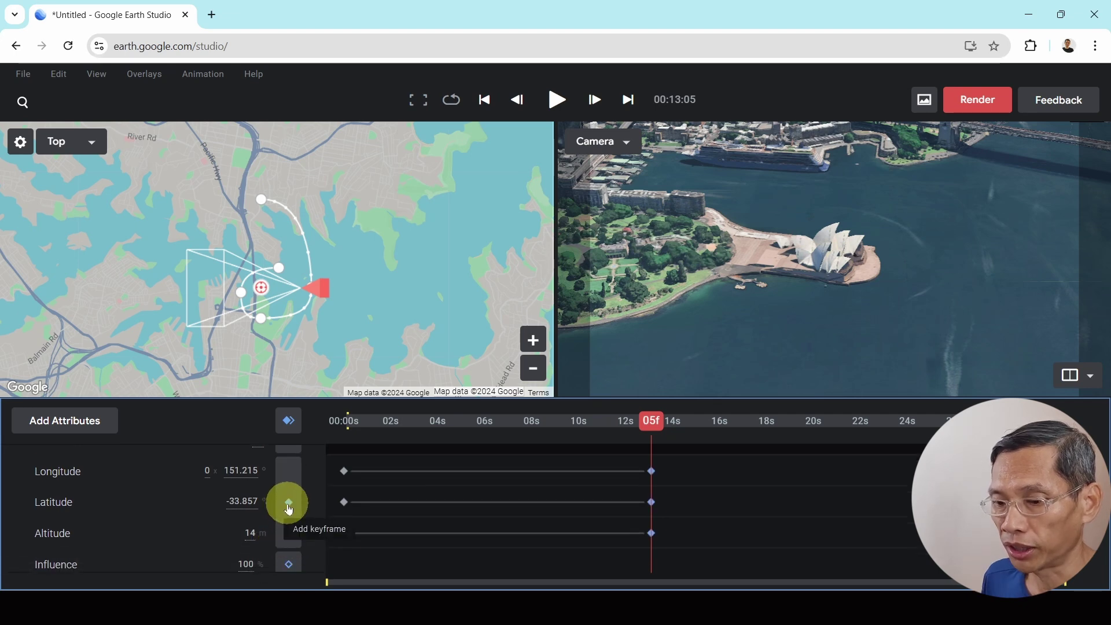
{"action": "scroll", "coordinate": [289, 509], "scroll_direction": "up", "scroll_amount": 5}
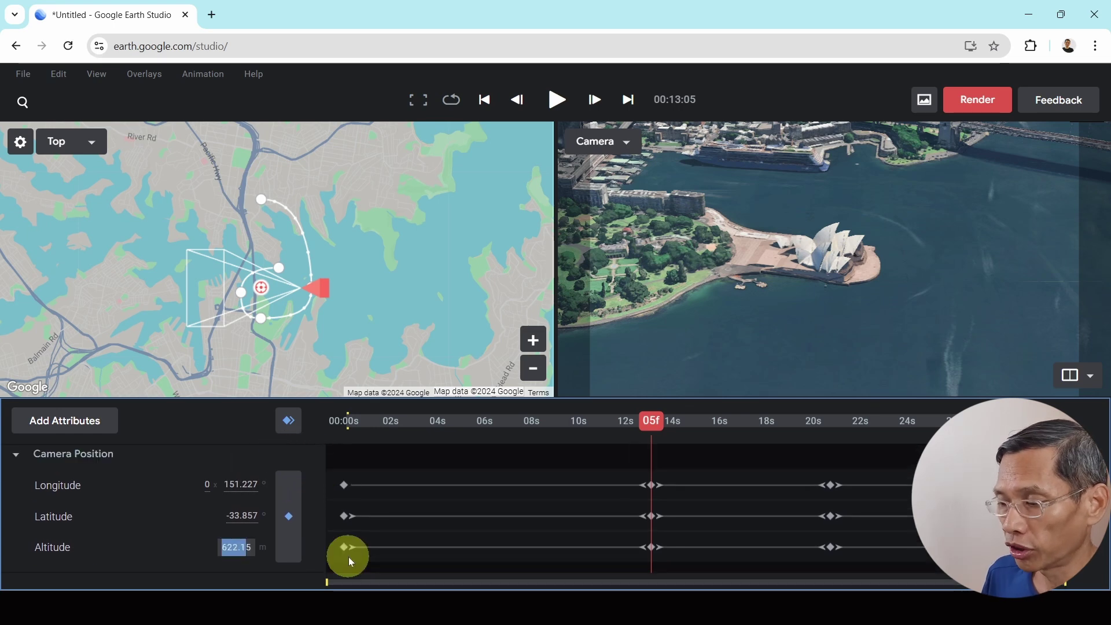
{"action": "type", "text": "500"}
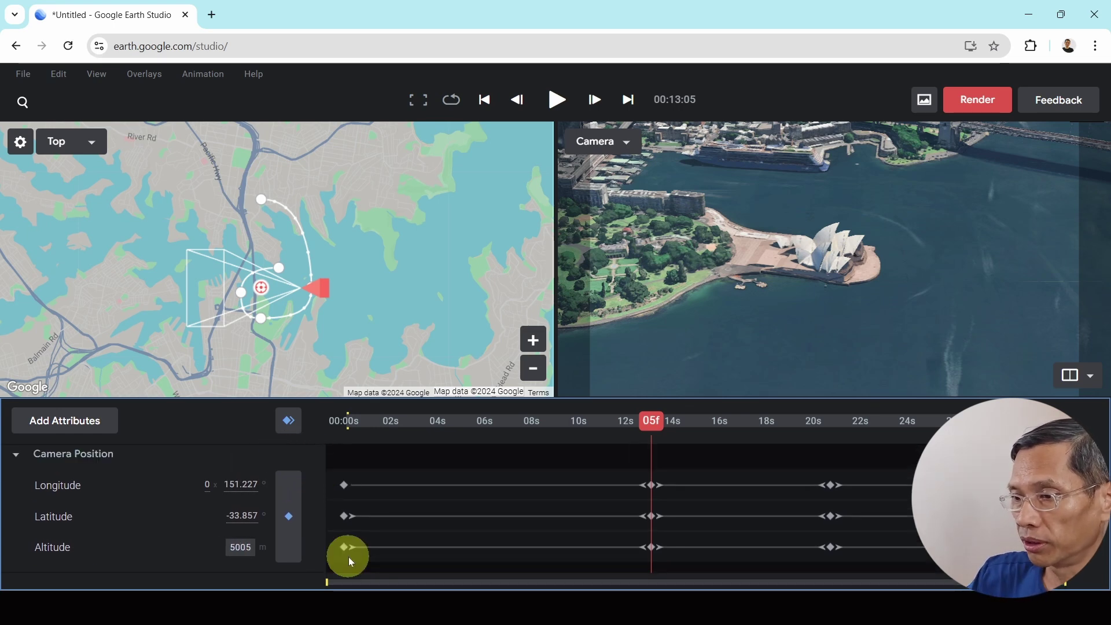
{"action": "key", "text": "Return"}
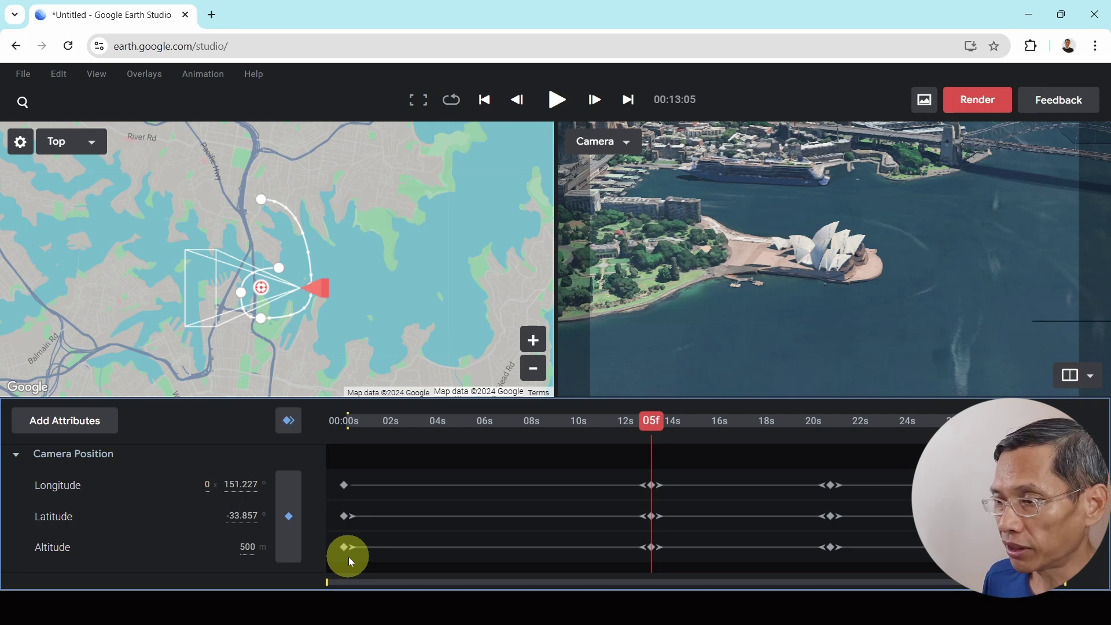
Add a second Camera Position keyframe at about 15 seconds with altitude 380 m
{"action": "left_click_drag", "start_coordinate": [651, 427], "coordinate": [711, 427]}
{"action": "left_click", "coordinate": [290, 524]}
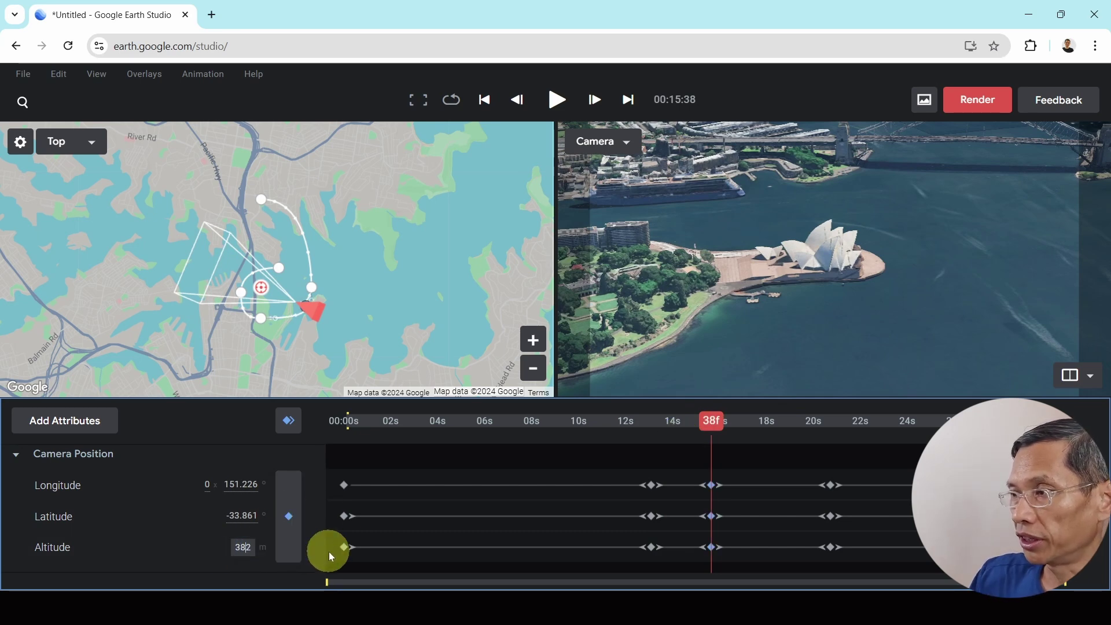
{"action": "type", "text": "0"}
{"action": "key", "text": "Delete"}
{"action": "key", "text": "Return"}
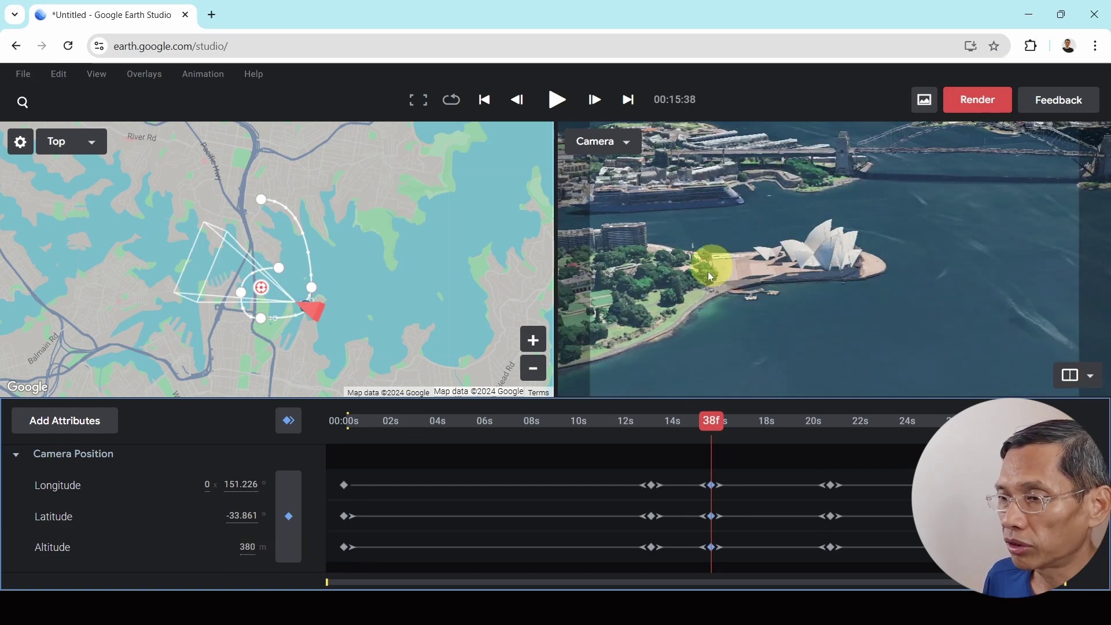
Enter a Camera Tilt of 80° at 00:15:38, then scrub back to about 12 seconds to preview
{"action": "scroll", "coordinate": [269, 506], "scroll_direction": "down", "scroll_amount": 3}
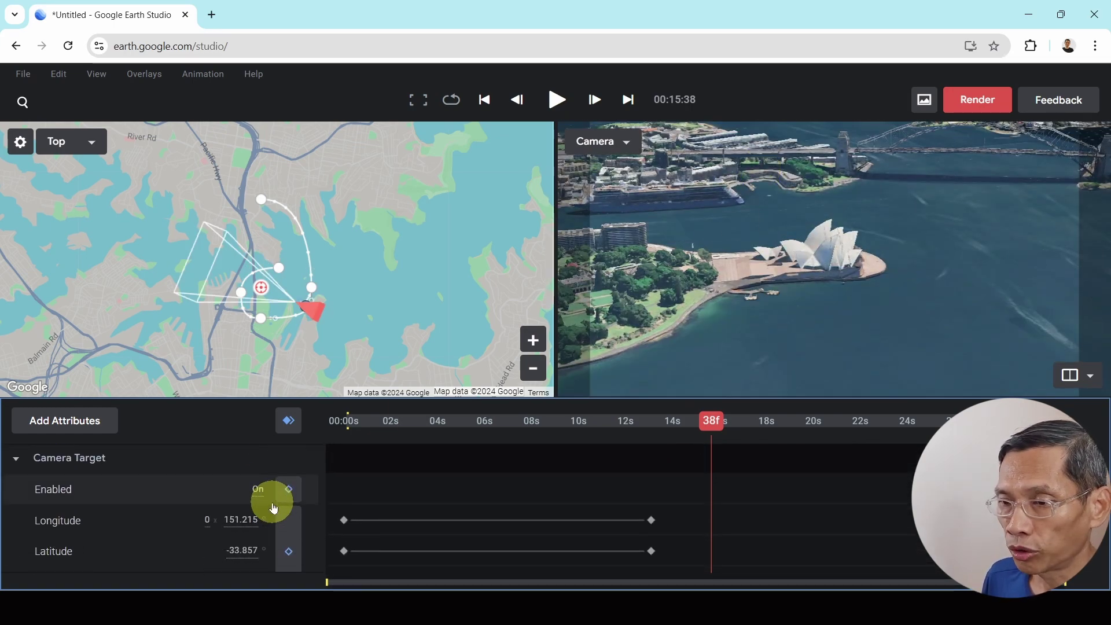
{"action": "scroll", "coordinate": [272, 504], "scroll_direction": "down", "scroll_amount": 5}
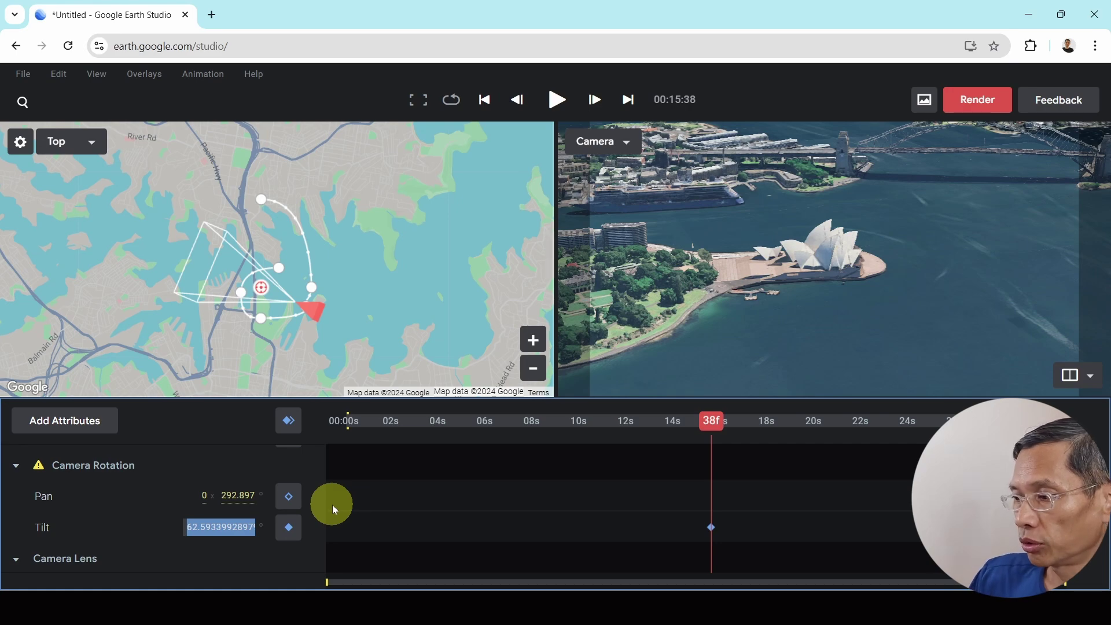
{"action": "type", "text": "80"}
{"action": "key", "text": "Return"}
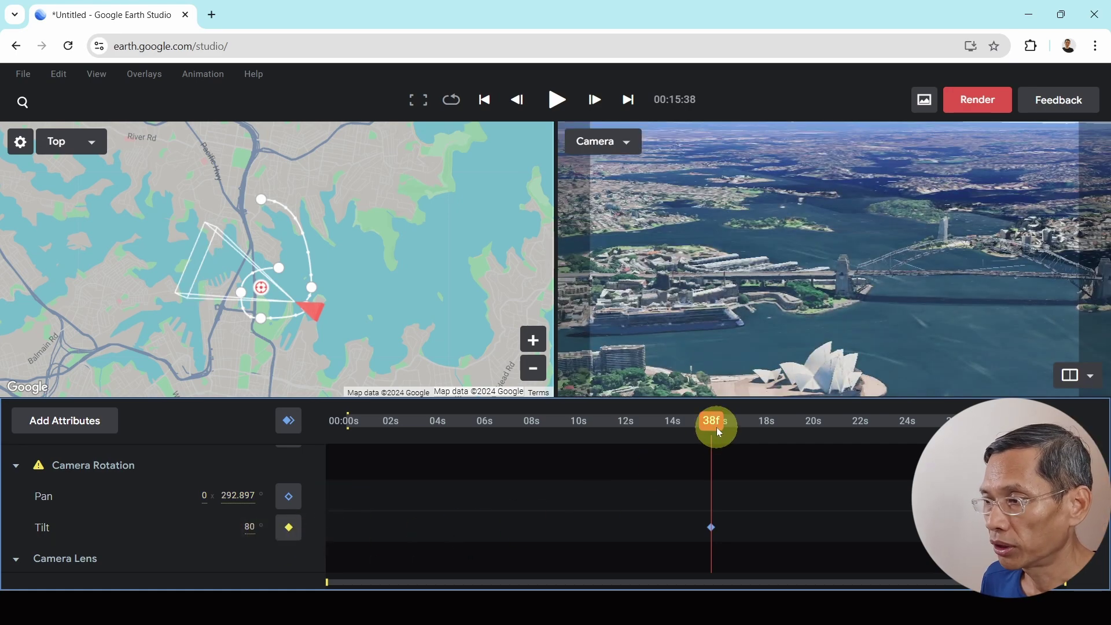
{"action": "left_click_drag", "start_coordinate": [717, 431], "coordinate": [618, 438]}
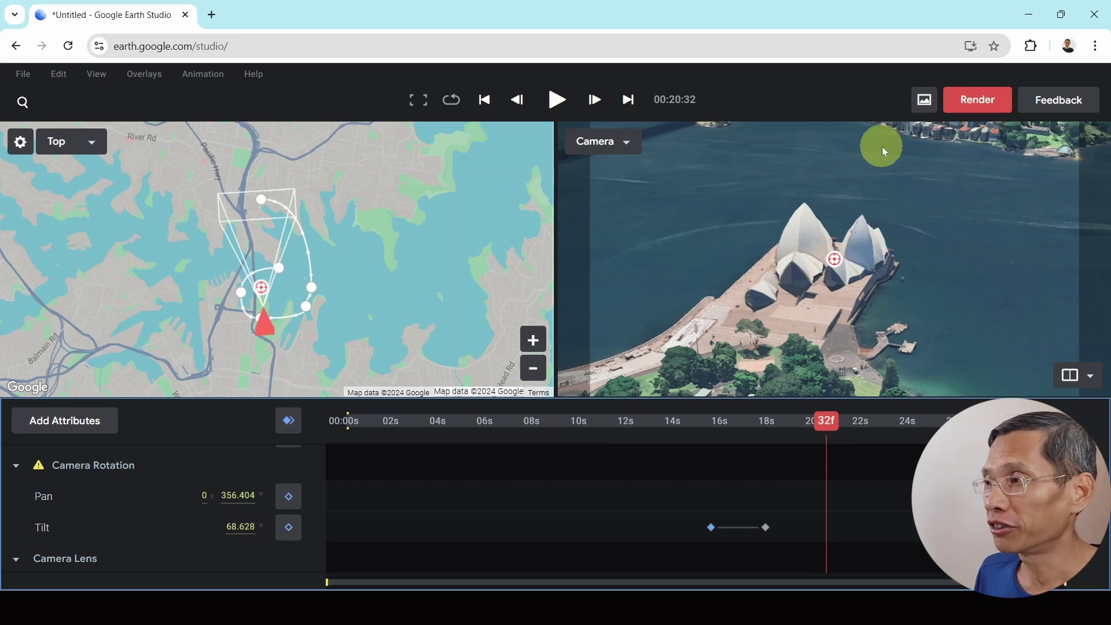
Open the render settings and enter 'Demo Sdyney' as the Video (.mp4) name
{"action": "left_click", "coordinate": [971, 106]}
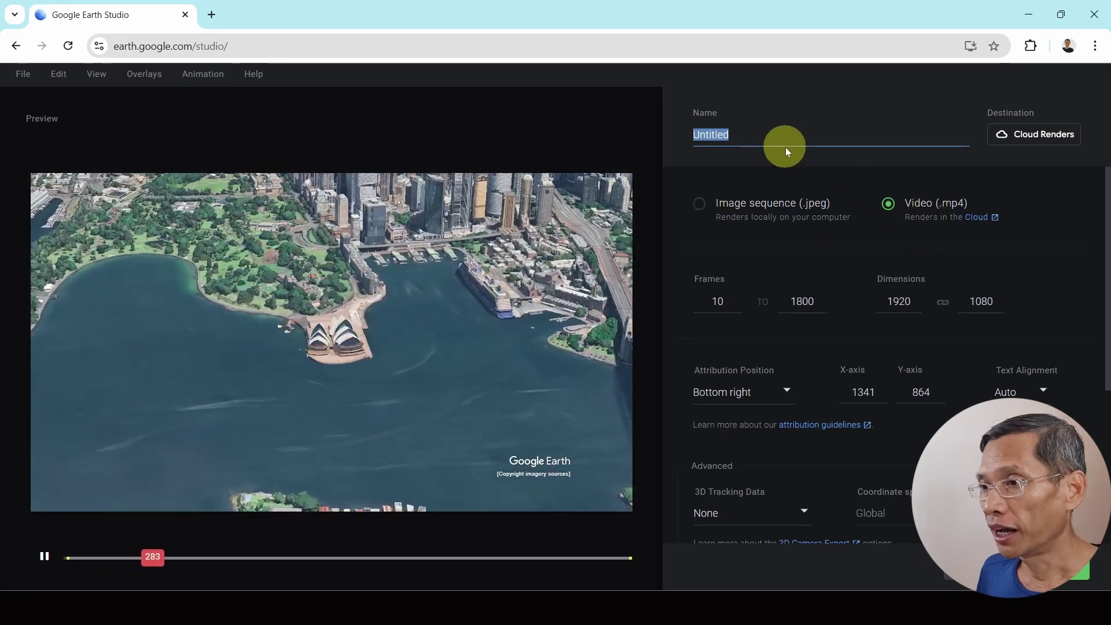
{"action": "type", "text": "Demo S"}
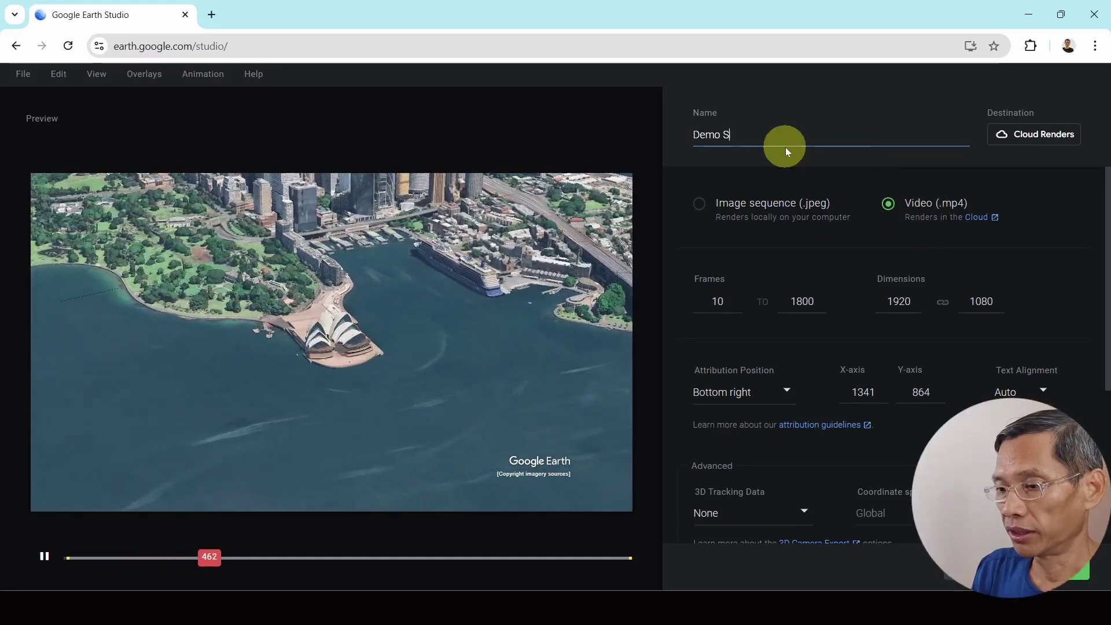
{"action": "type", "text": "dyneyt"}
{"action": "key", "text": "BackSpace"}
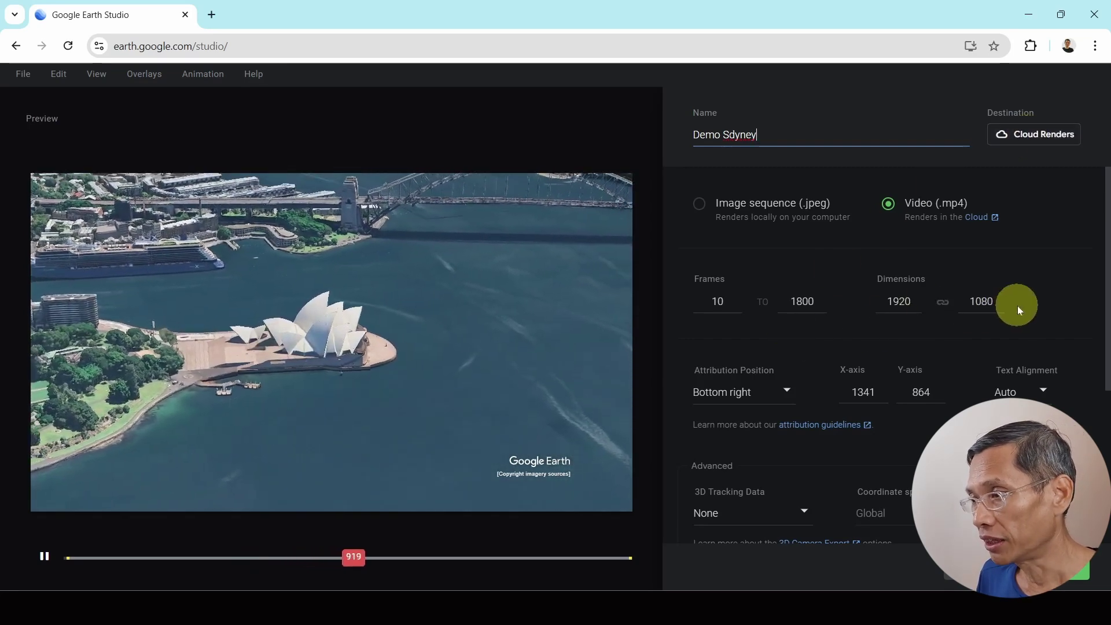
{"action": "scroll", "coordinate": [881, 306], "scroll_direction": "down", "scroll_amount": 1}
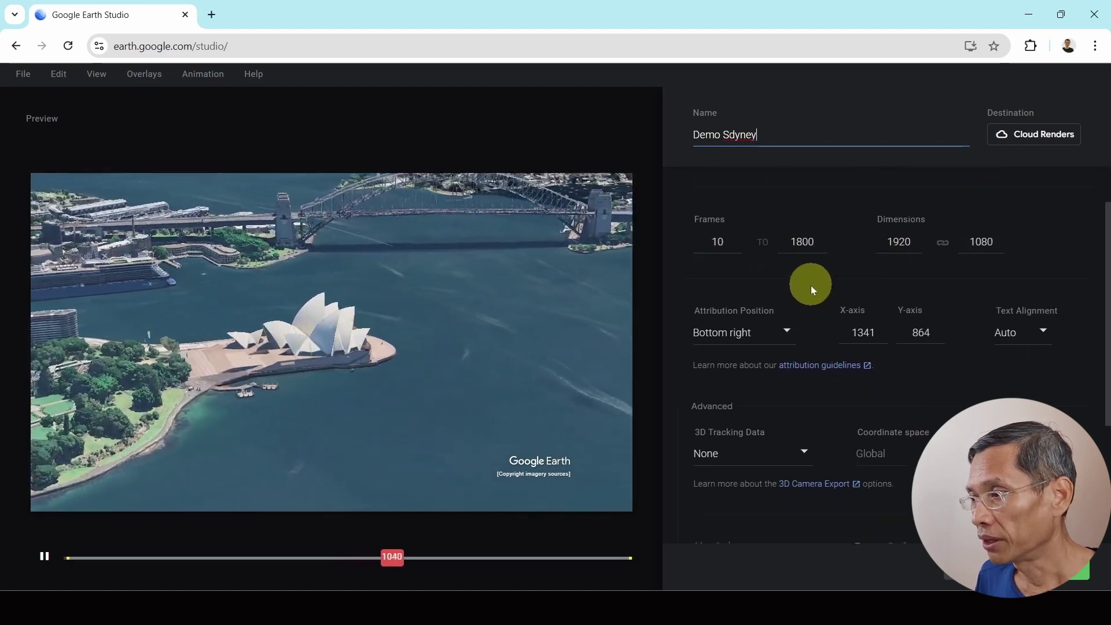
{"action": "scroll", "coordinate": [809, 288], "scroll_direction": "down", "scroll_amount": 1}
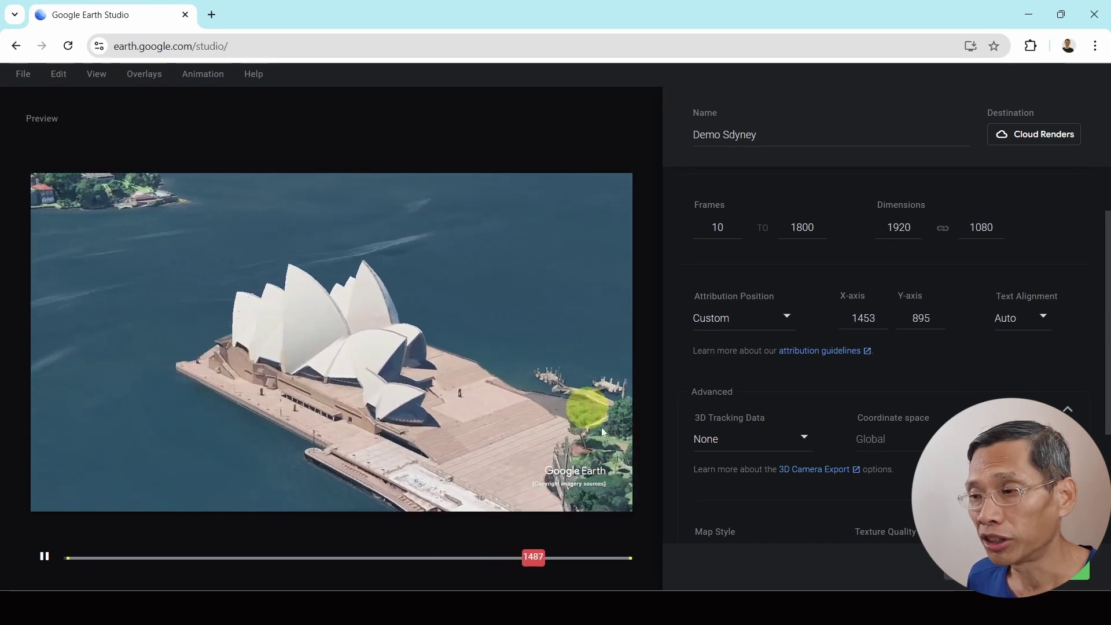
Try the Everything and Exploration map styles, settle on Clean, and keep High texture quality
{"action": "scroll", "coordinate": [813, 372], "scroll_direction": "down", "scroll_amount": 3}
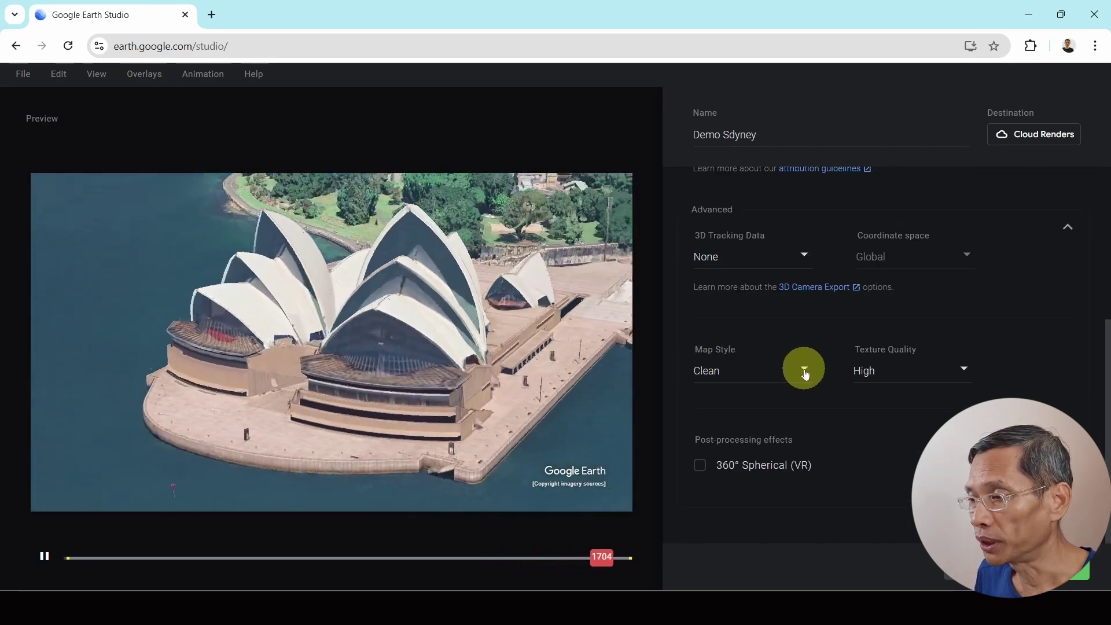
{"action": "left_click", "coordinate": [804, 373]}
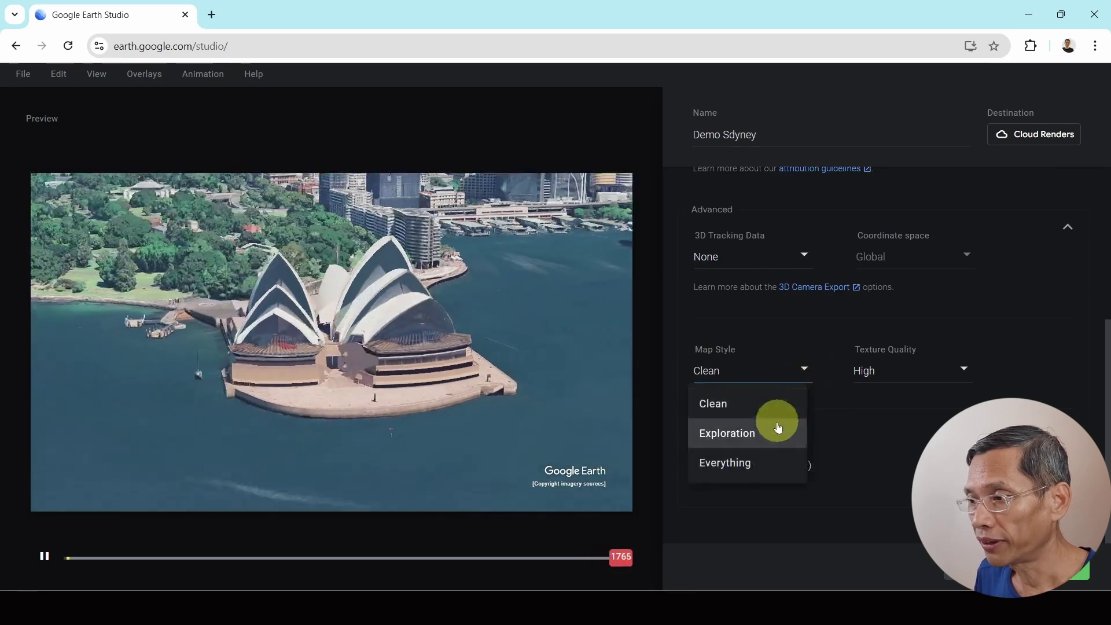
{"action": "left_click", "coordinate": [766, 462]}
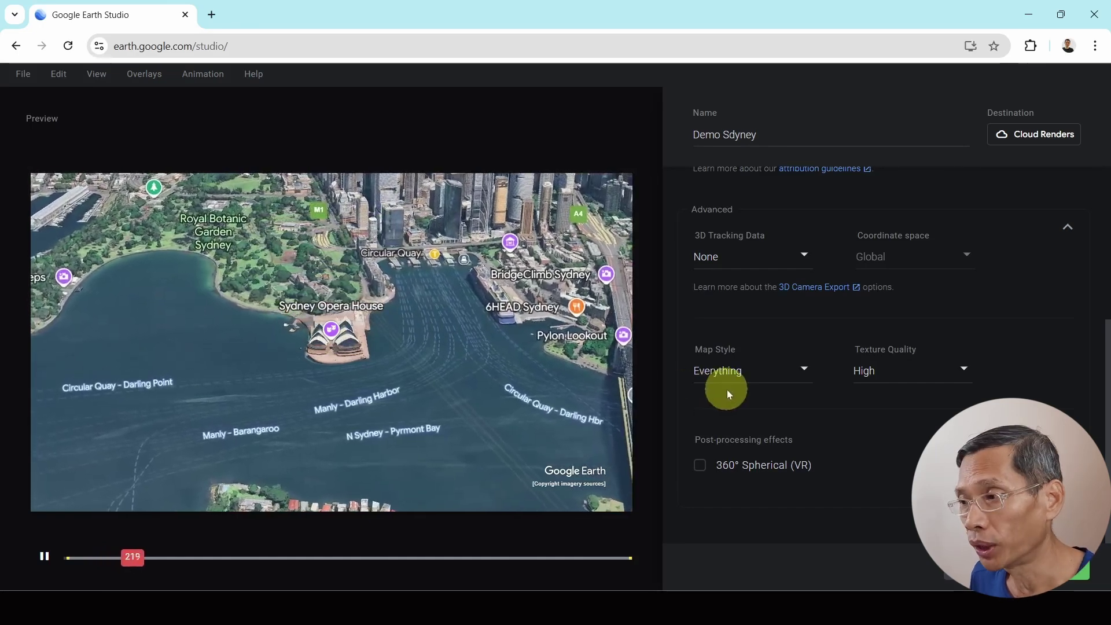
{"action": "left_click", "coordinate": [790, 372]}
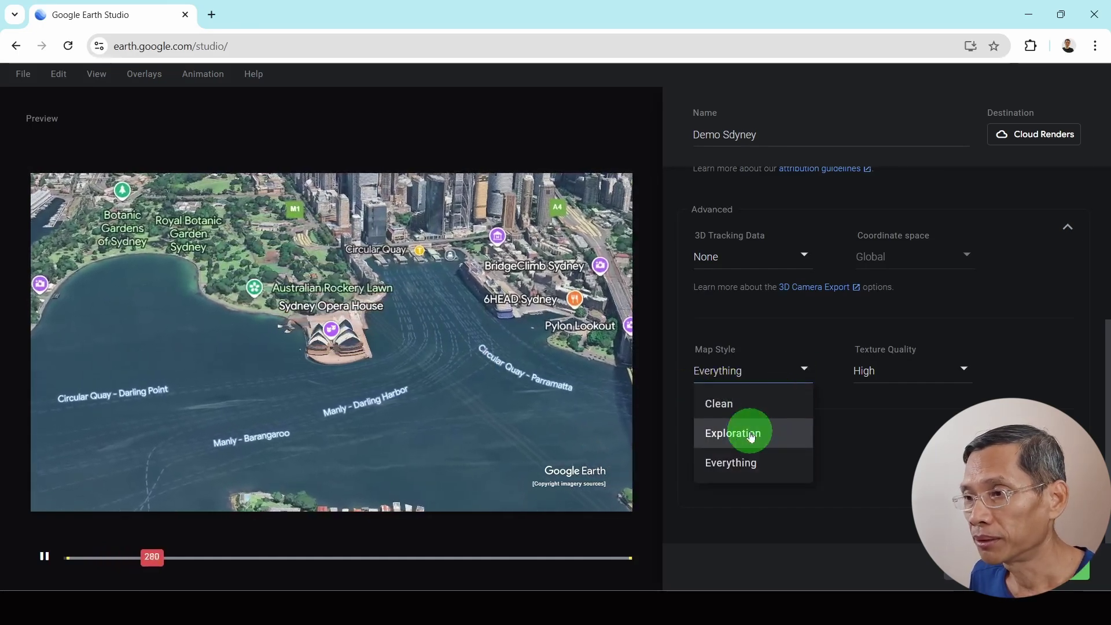
{"action": "left_click", "coordinate": [748, 432]}
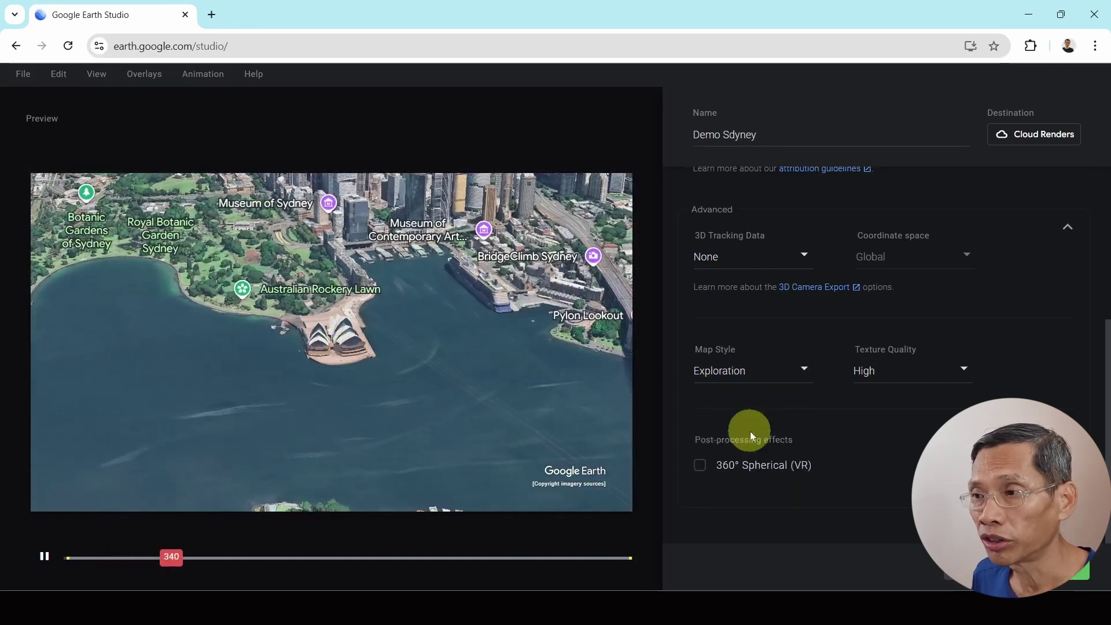
{"action": "left_click", "coordinate": [744, 370]}
{"action": "left_click", "coordinate": [741, 393]}
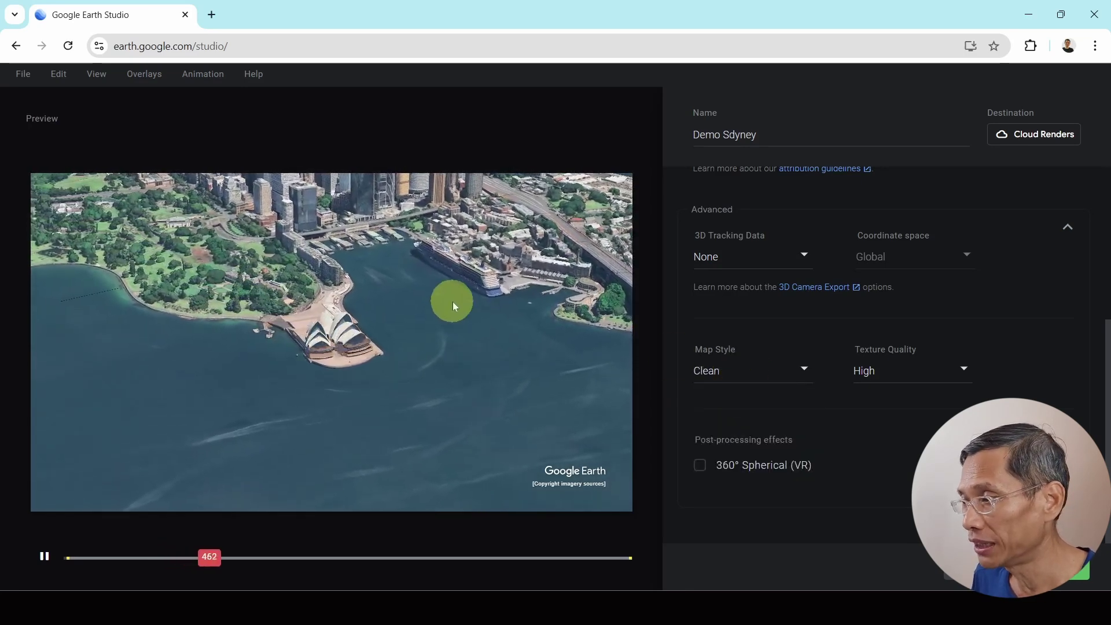
{"action": "left_click", "coordinate": [926, 369]}
{"action": "left_click", "coordinate": [917, 443]}
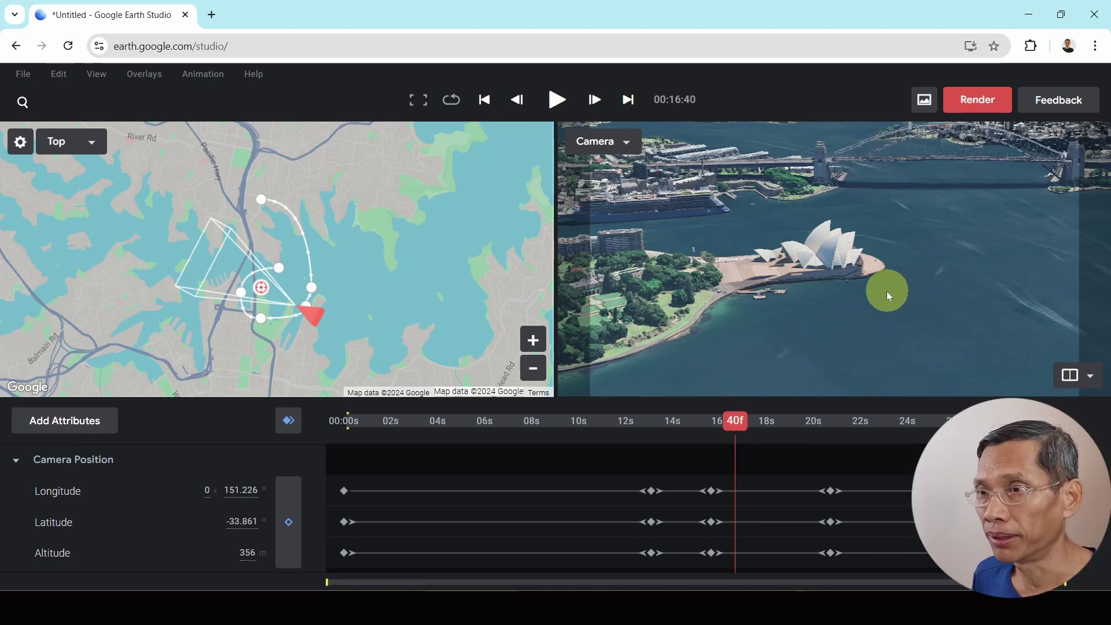
Submit the 'Demo Sdyney' render to the Cloud renderer
{"action": "mouse_move", "coordinate": [586, 604]}
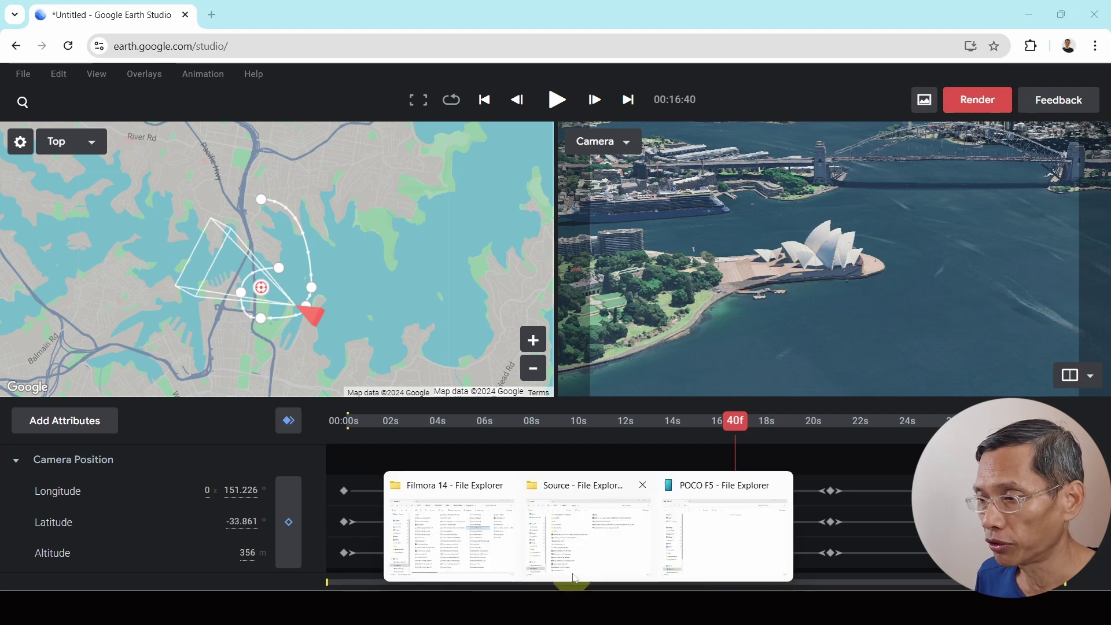